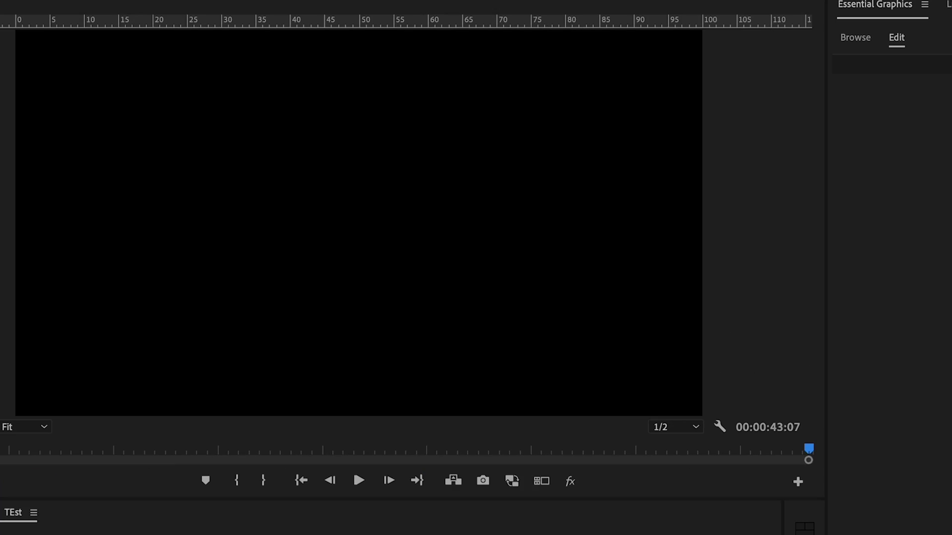
- Create the text "hello world" in the frame and center it both vertically and horizontally
{"action": "left_click", "coordinate": [316, 201]}
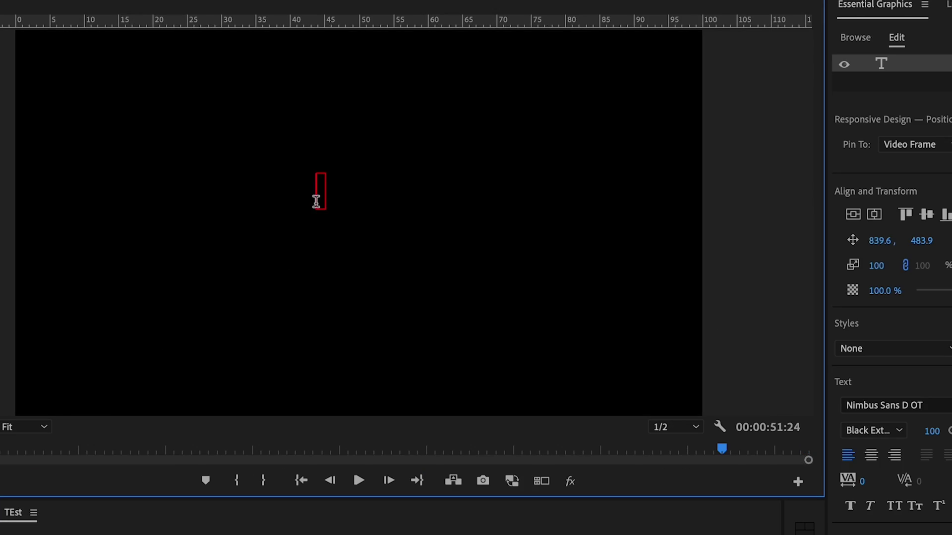
{"action": "type", "text": "hello world"}
{"action": "left_click", "coordinate": [874, 214]}
{"action": "left_click", "coordinate": [853, 214]}
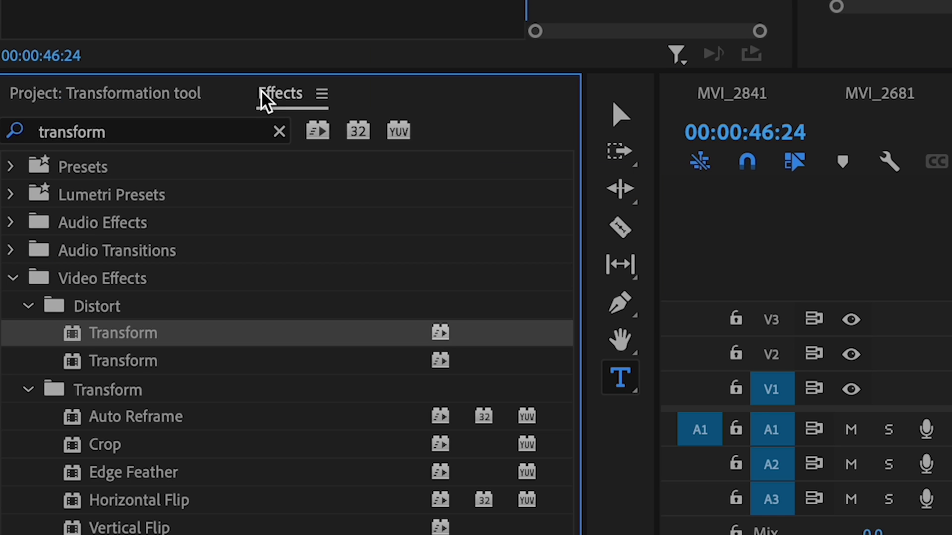
- Find the Transform effect, apply it to the text clip, and enable keyframing for its Scale and Position
{"action": "double_click", "coordinate": [208, 124]}
{"action": "type", "text": "transform"}
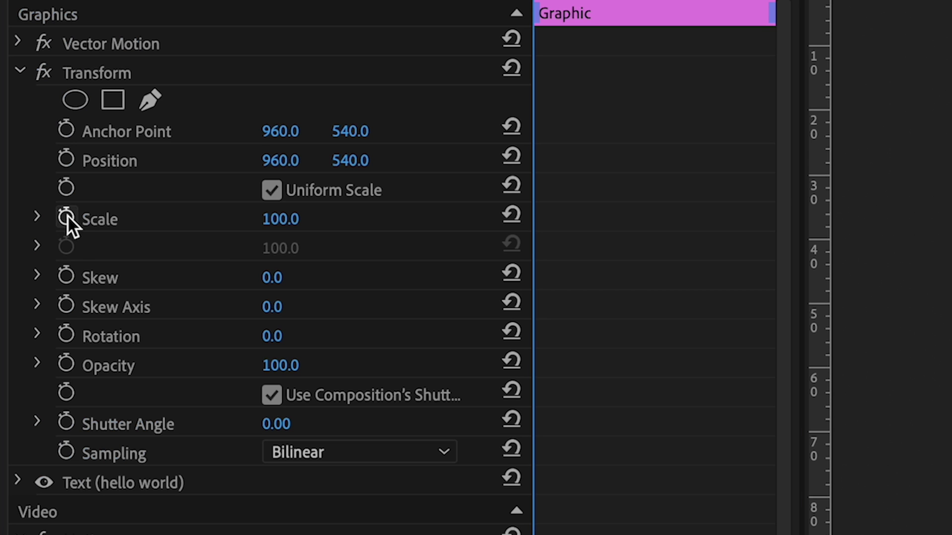
{"action": "left_click", "coordinate": [66, 217]}
{"action": "left_click", "coordinate": [66, 159]}
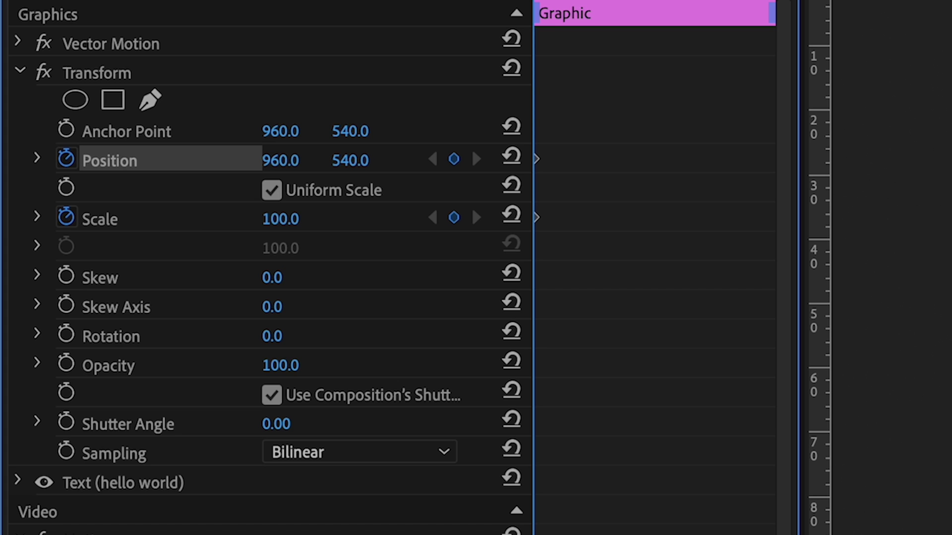
- Set the Transform effect's vertical Position to 630 at the start and reset Position to its default on a following frame
{"action": "left_click_drag", "start_coordinate": [350, 160], "coordinate": [364, 160]}
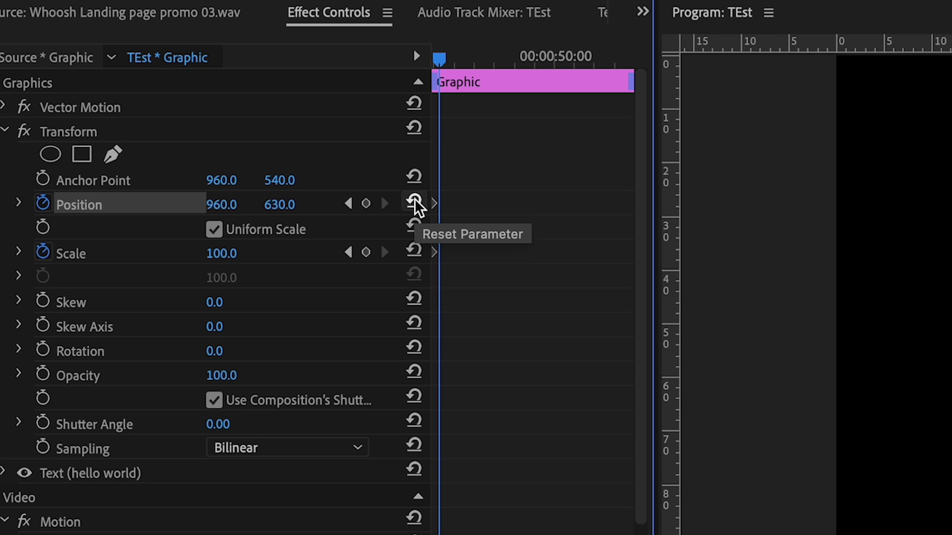
{"action": "left_click", "coordinate": [414, 199]}
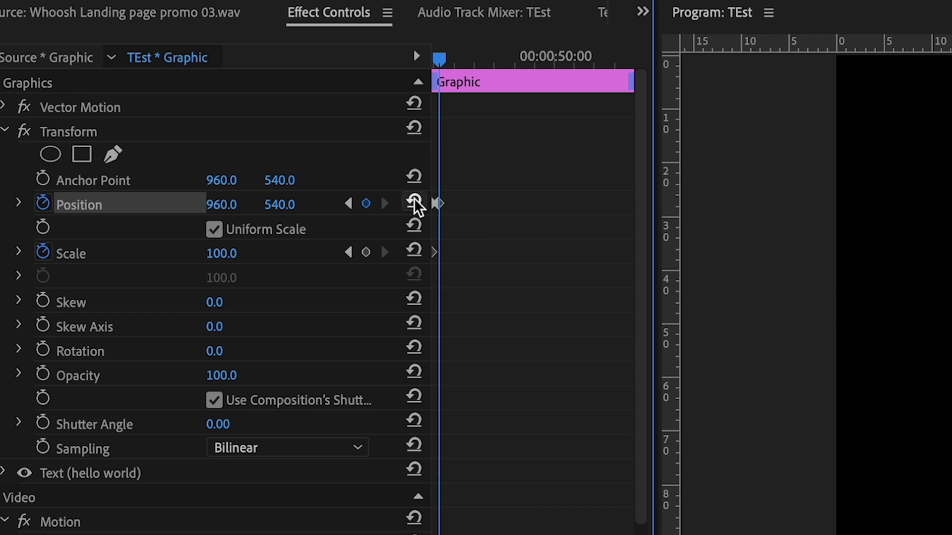
{"action": "key", "text": "Left"}
- Add a rectangular Opacity mask with a feather of 48 and reshape it to enclose the whole text
{"action": "left_click_drag", "start_coordinate": [665, 435], "coordinate": [689, 435]}
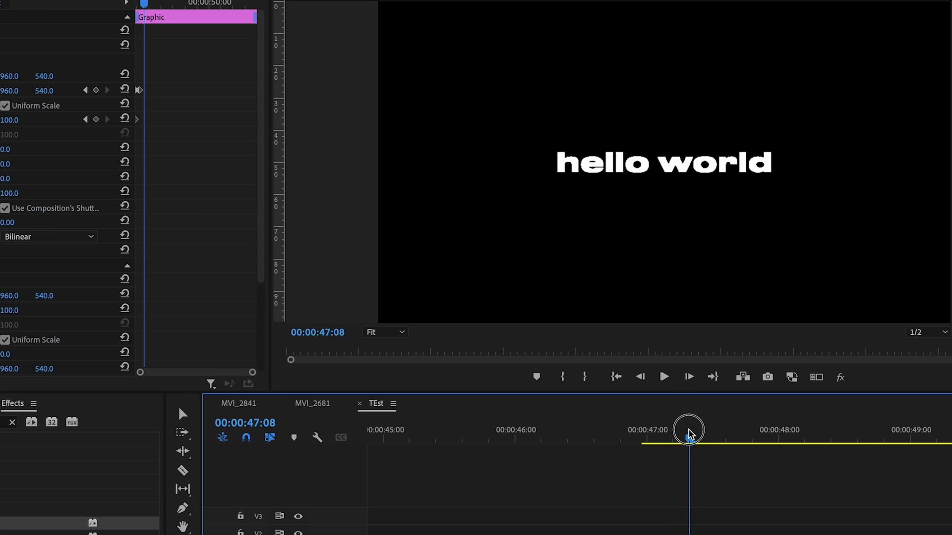
{"action": "scroll", "coordinate": [283, 521], "scroll_direction": "down", "scroll_amount": 5}
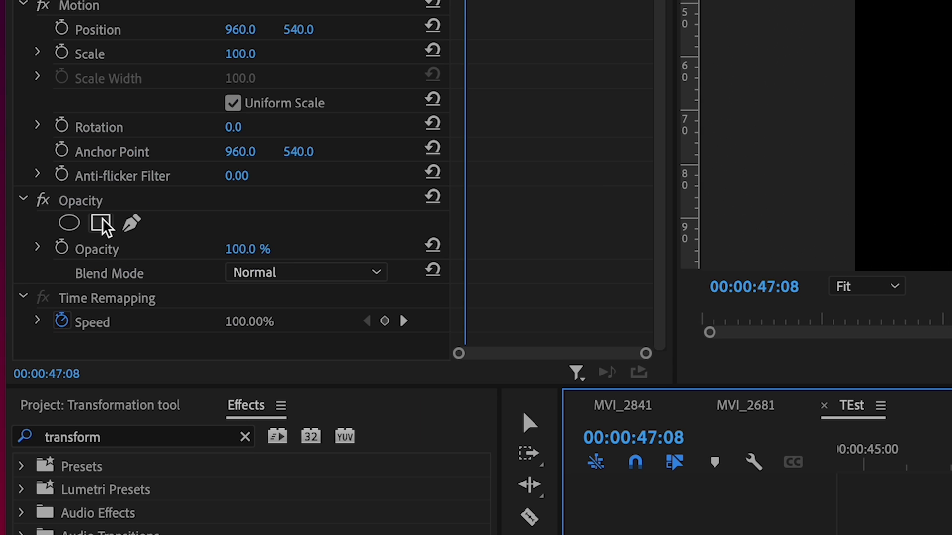
{"action": "left_click", "coordinate": [102, 225]}
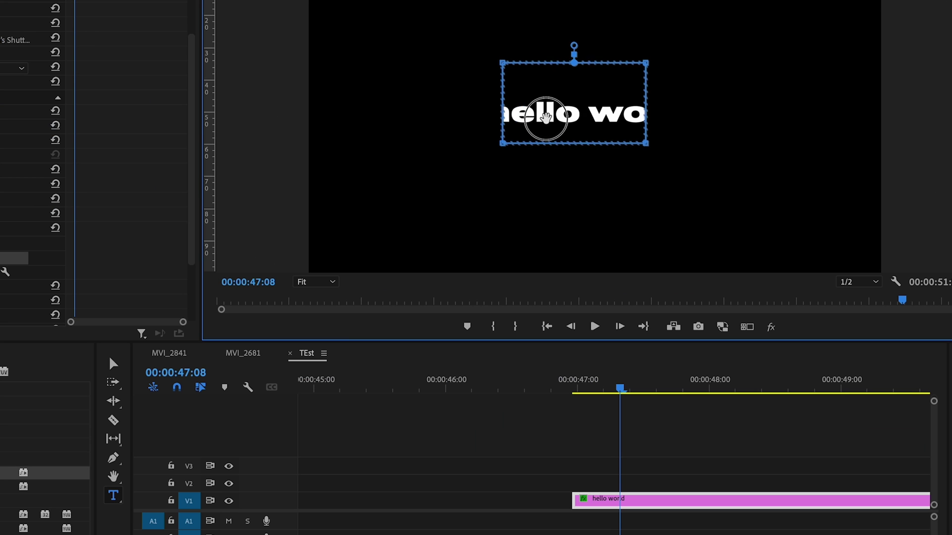
{"action": "left_click_drag", "start_coordinate": [545, 117], "coordinate": [520, 111]}
{"action": "left_click_drag", "start_coordinate": [625, 48], "coordinate": [728, 49]}
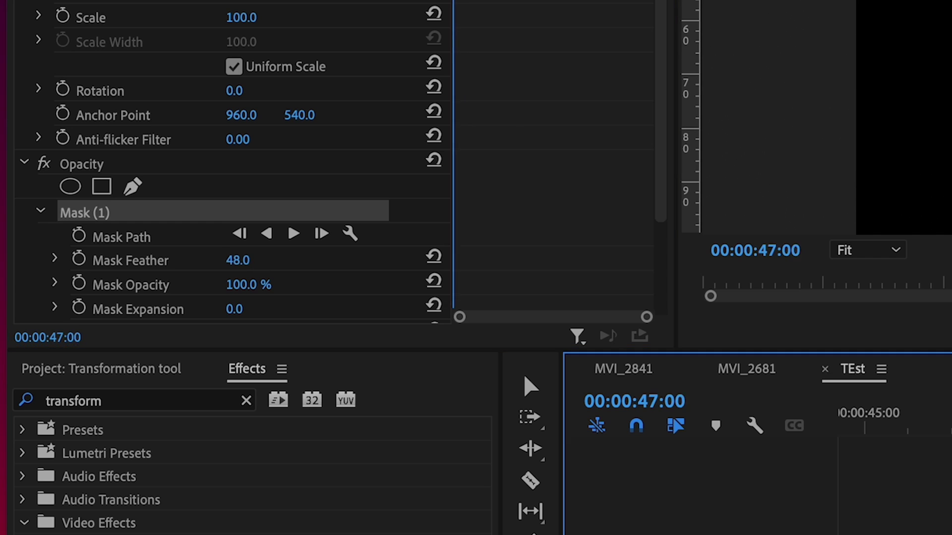
- Select the first Position and Scale keyframes of the Transform effect and apply eased temporal interpolation to them
{"action": "mouse_move", "coordinate": [577, 377]}
{"action": "left_mouse_down"}
{"action": "mouse_move", "coordinate": [605, 377]}
{"action": "mouse_move", "coordinate": [574, 376]}
{"action": "mouse_move", "coordinate": [596, 377]}
{"action": "left_mouse_up"}
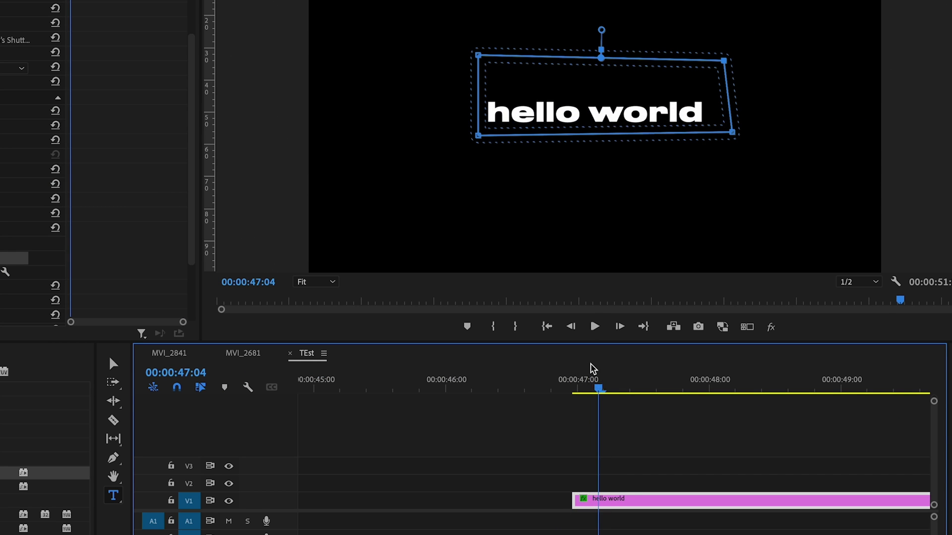
{"action": "left_click", "coordinate": [115, 140]}
{"action": "scroll", "coordinate": [115, 130], "scroll_direction": "up", "scroll_amount": 4}
{"action": "left_click_drag", "start_coordinate": [183, 322], "coordinate": [123, 322]}
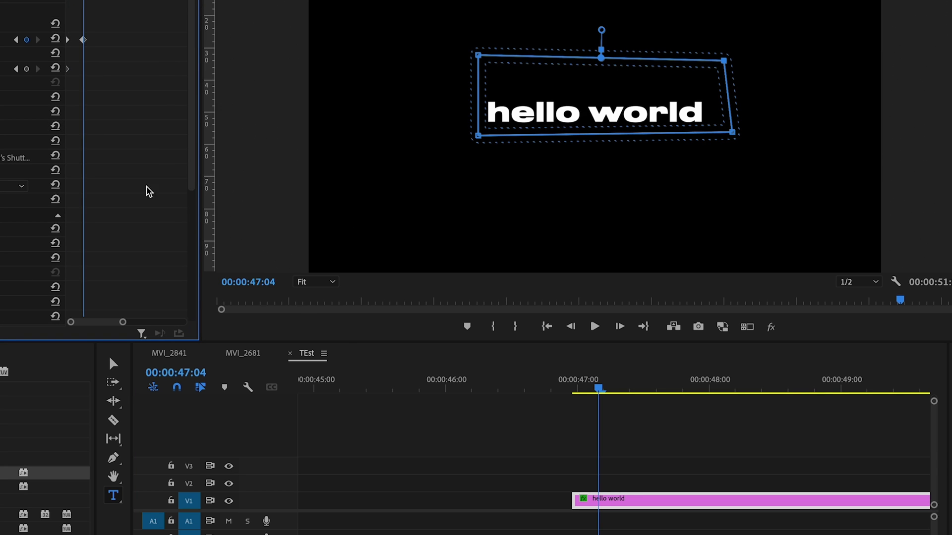
{"action": "mouse_move", "coordinate": [110, 25]}
{"action": "left_mouse_down"}
{"action": "mouse_move", "coordinate": [49, 84]}
{"action": "mouse_move", "coordinate": [98, 31]}
{"action": "left_mouse_up"}
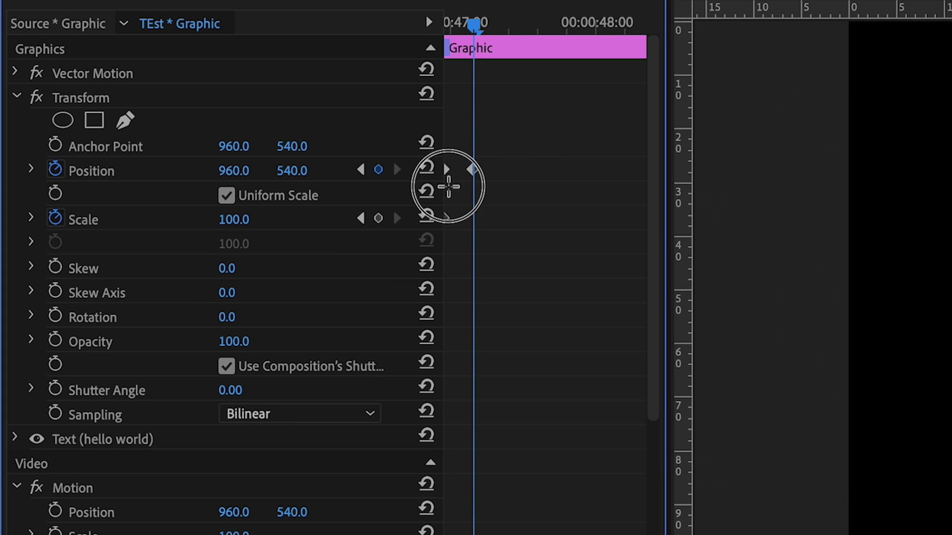
{"action": "right_click", "coordinate": [445, 221]}
{"action": "mouse_move", "coordinate": [562, 435]}
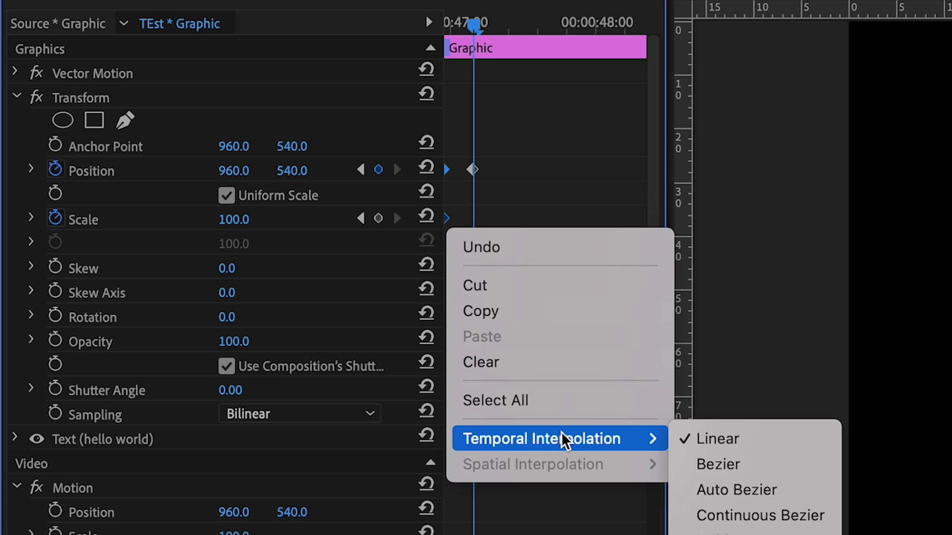
{"action": "left_click", "coordinate": [600, 435]}
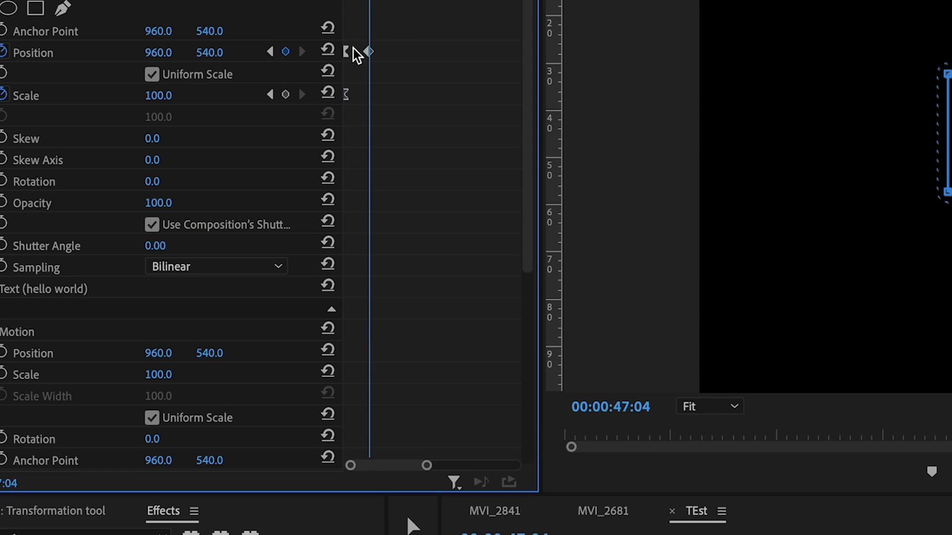
- Set the temporal interpolation of the second Position keyframe to Ease In
{"action": "right_click", "coordinate": [368, 52]}
{"action": "mouse_move", "coordinate": [476, 242]}
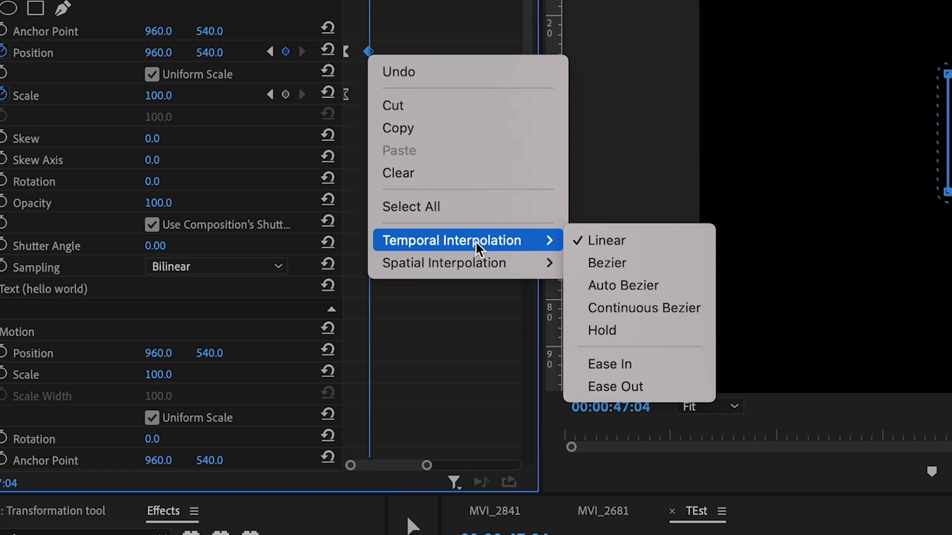
{"action": "left_click", "coordinate": [640, 367]}
- Play back the text reveal from just before the start of the clip to check the eased motion
{"action": "key", "text": "shift+Left"}
{"action": "key", "text": "shift+Left"}
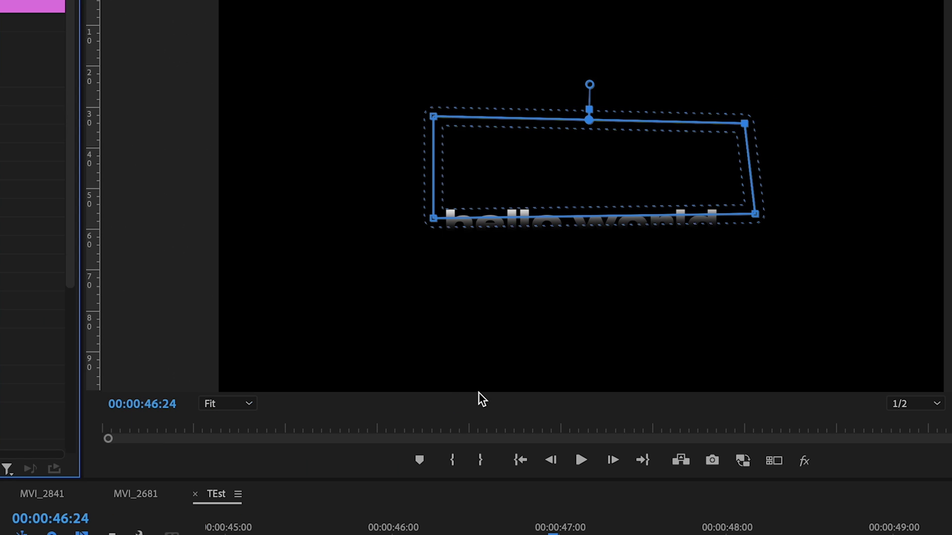
{"action": "left_click", "coordinate": [715, 534]}
{"action": "left_click_drag", "start_coordinate": [575, 529], "coordinate": [538, 531]}
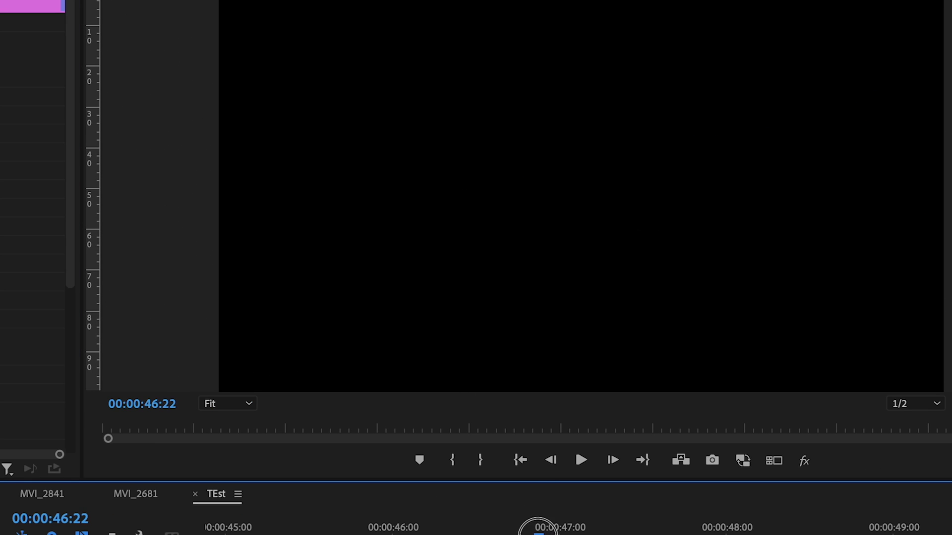
{"action": "key", "text": "space"}
{"action": "left_click", "coordinate": [547, 527]}
{"action": "key", "text": "space"}
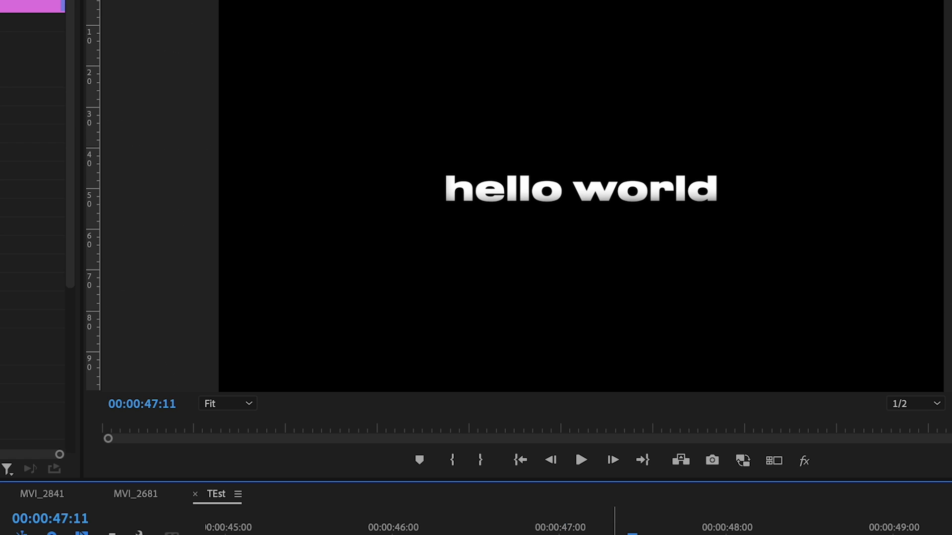
{"action": "left_click", "coordinate": [616, 534]}
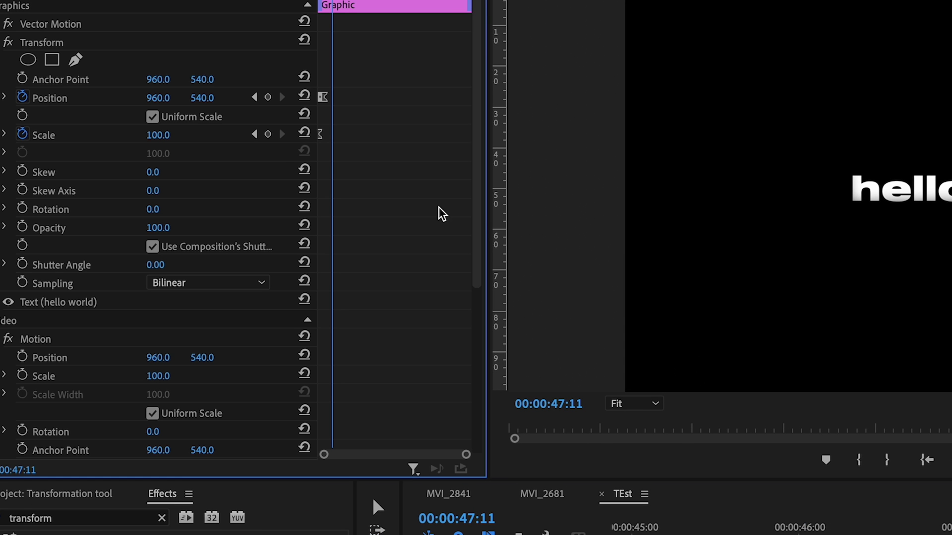
- Lengthen the incoming ease of the second Position keyframe in the velocity graph and play back the result
{"action": "left_click", "coordinate": [4, 97]}
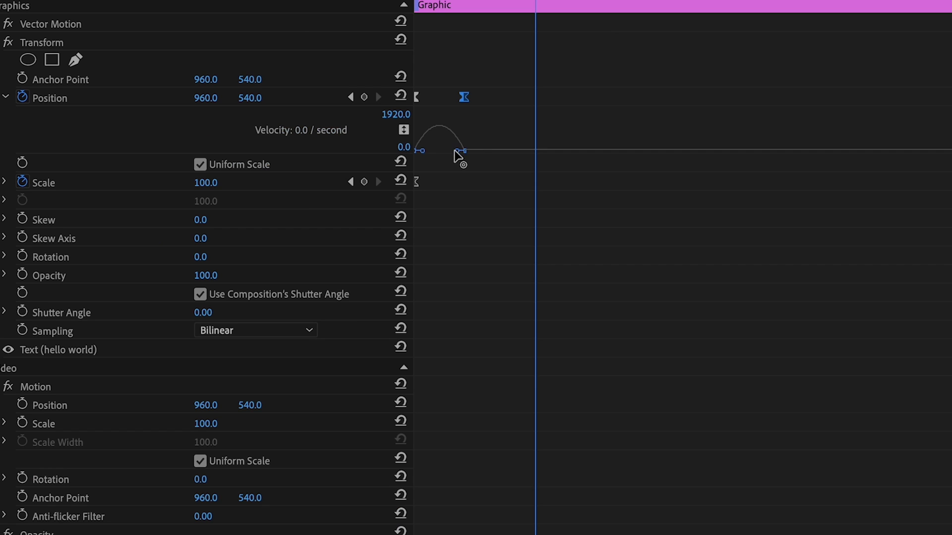
{"action": "left_click_drag", "start_coordinate": [455, 151], "coordinate": [447, 152]}
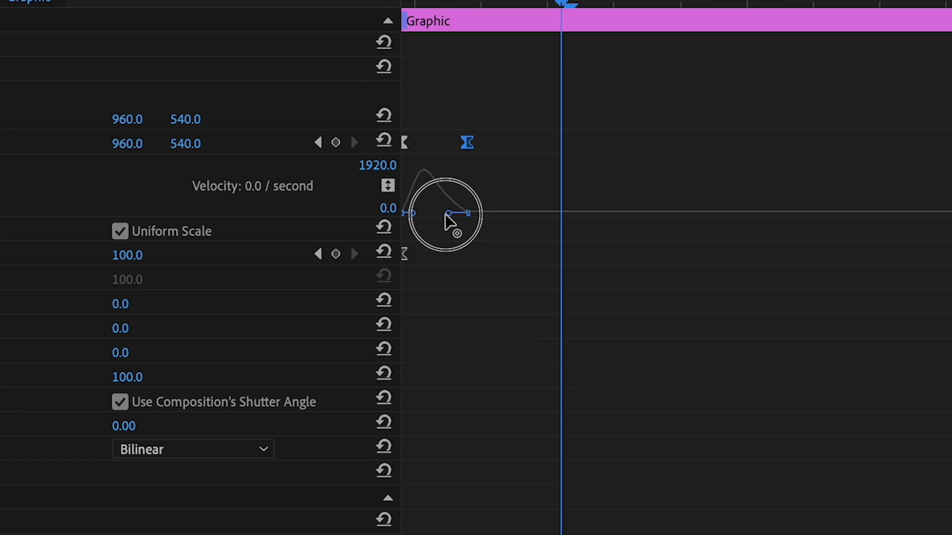
{"action": "left_click_drag", "start_coordinate": [444, 208], "coordinate": [445, 196]}
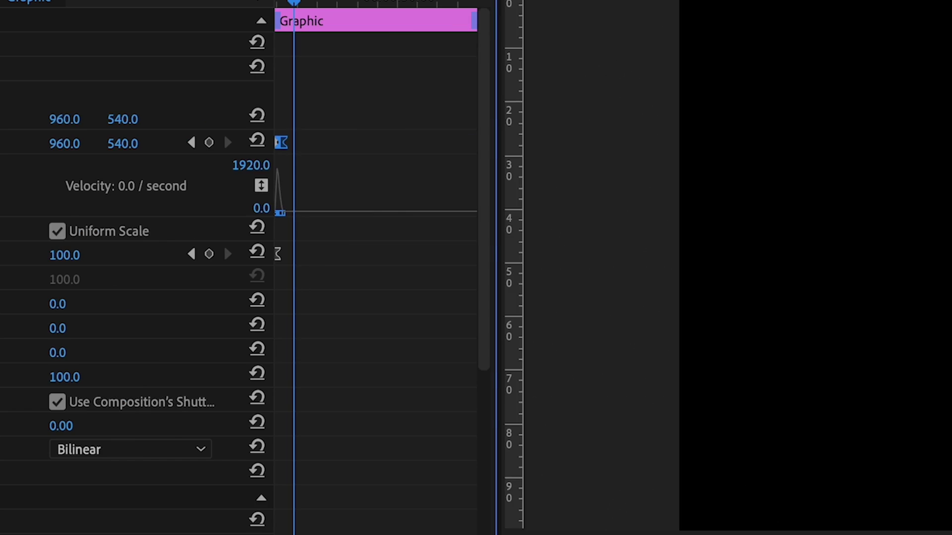
{"action": "left_click_drag", "start_coordinate": [580, 445], "coordinate": [573, 446]}
{"action": "key", "text": "space"}
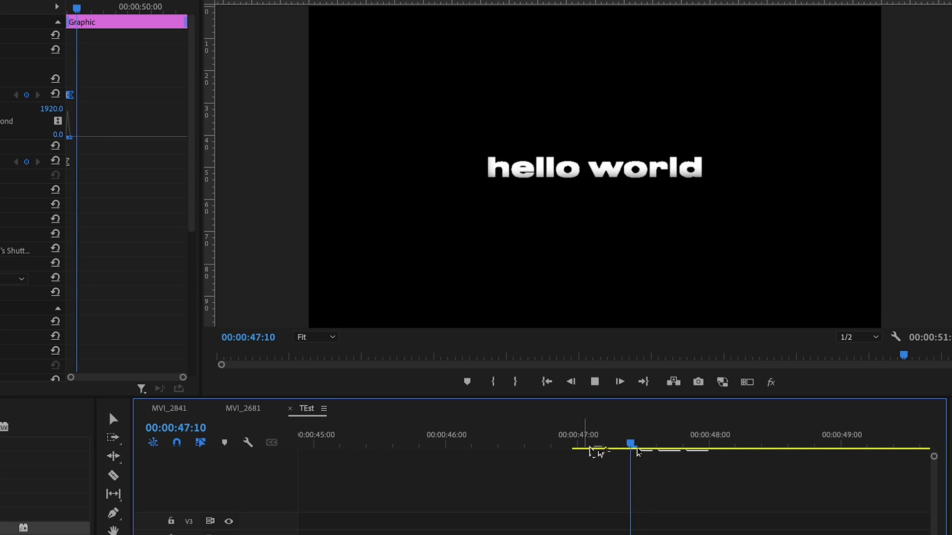
- Turn off the composition's shutter angle in the Transform effect and raise its own Shutter Angle for motion blur
{"action": "left_click_drag", "start_coordinate": [638, 451], "coordinate": [583, 443]}
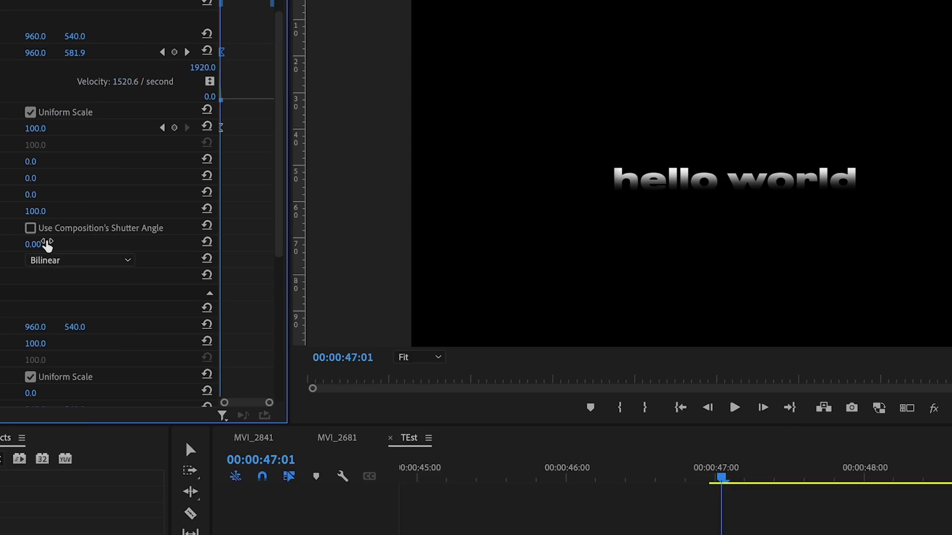
{"action": "left_click_drag", "start_coordinate": [46, 244], "coordinate": [73, 244]}
- Slow the reveal by moving the second Position keyframe slightly further from the first, and play back the animation
{"action": "left_click_drag", "start_coordinate": [282, 273], "coordinate": [204, 273]}
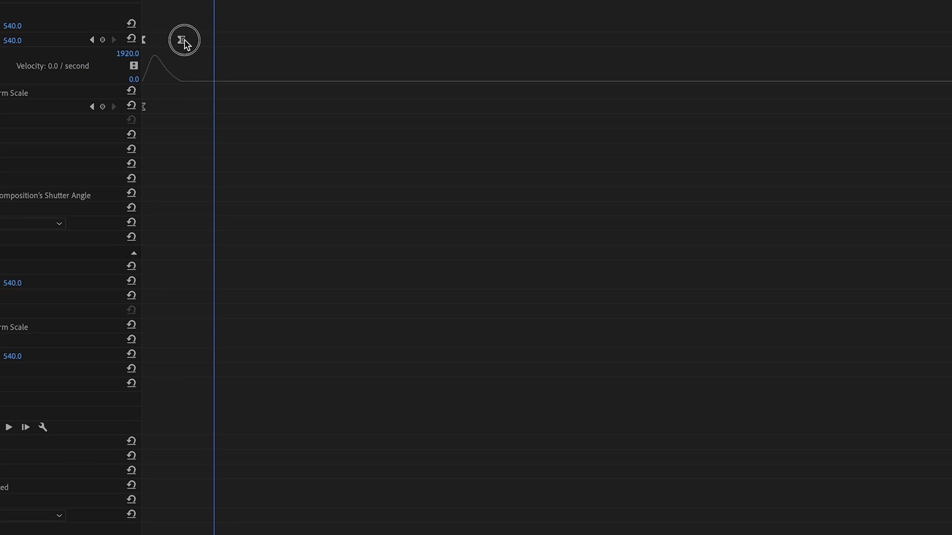
{"action": "left_click_drag", "start_coordinate": [184, 44], "coordinate": [195, 40]}
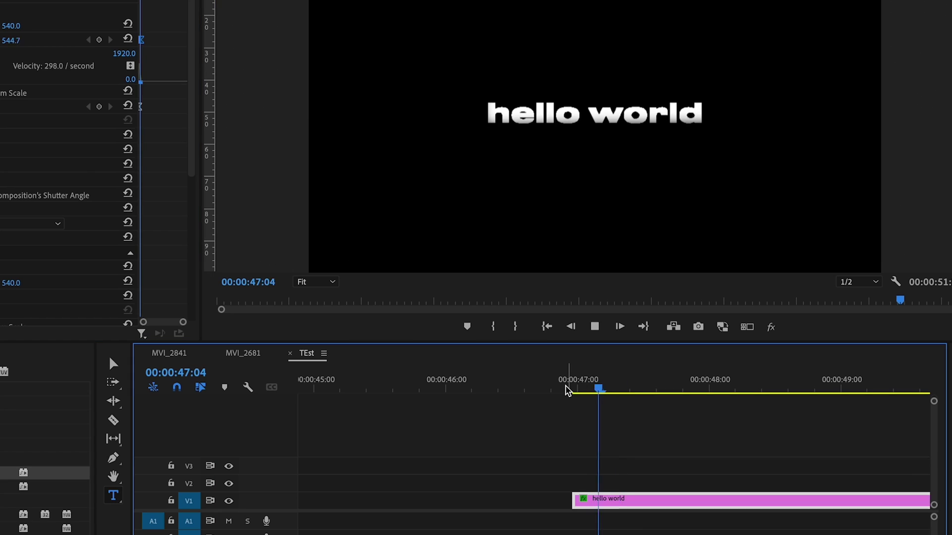
{"action": "left_click", "coordinate": [568, 391]}
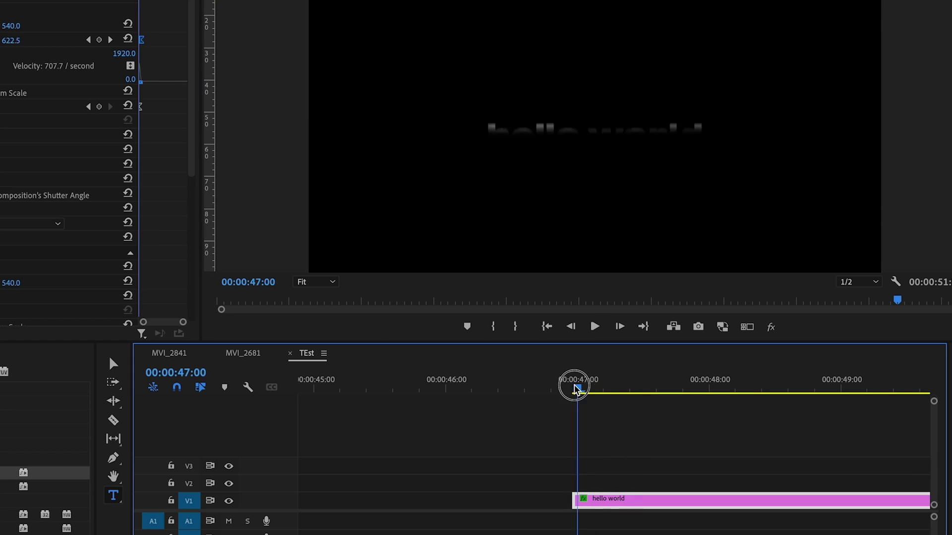
{"action": "left_click", "coordinate": [569, 391]}
{"action": "key", "text": "space"}
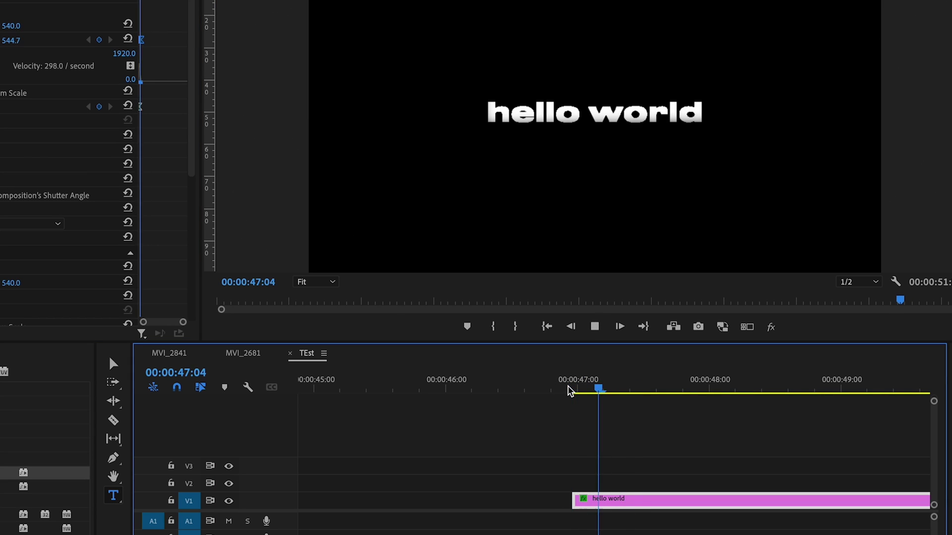
{"action": "key", "text": "space"}
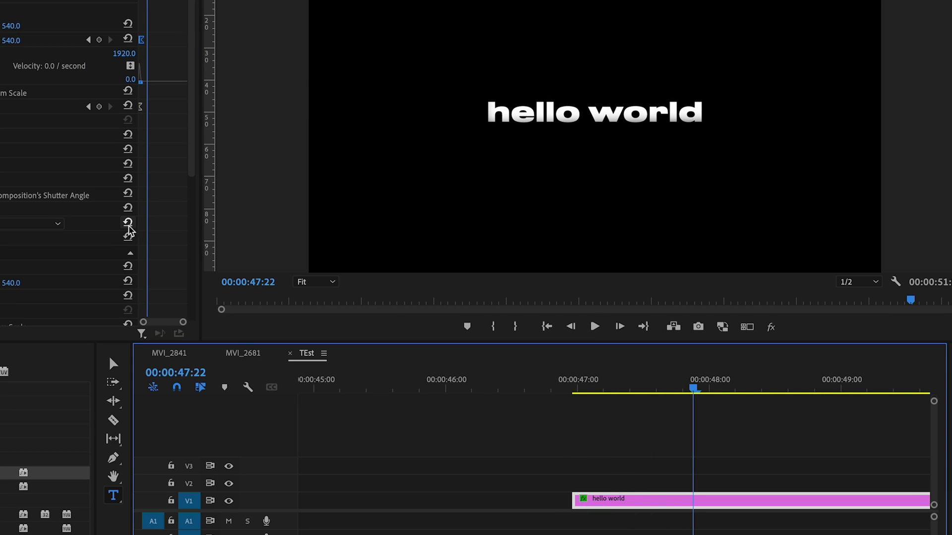
- Place the Text Reveal 01 sound on audio track A1 at the start of the text clip and play it back
{"action": "scroll", "coordinate": [128, 223], "scroll_direction": "down", "scroll_amount": 3}
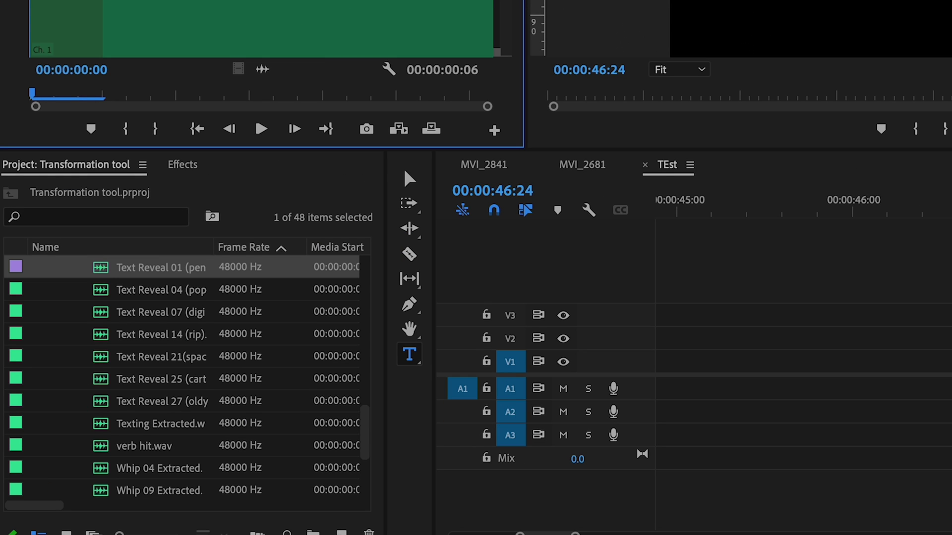
{"action": "left_click_drag", "start_coordinate": [110, 277], "coordinate": [951, 394]}
{"action": "scroll", "coordinate": [434, 467], "scroll_direction": "up", "scroll_amount": 3}
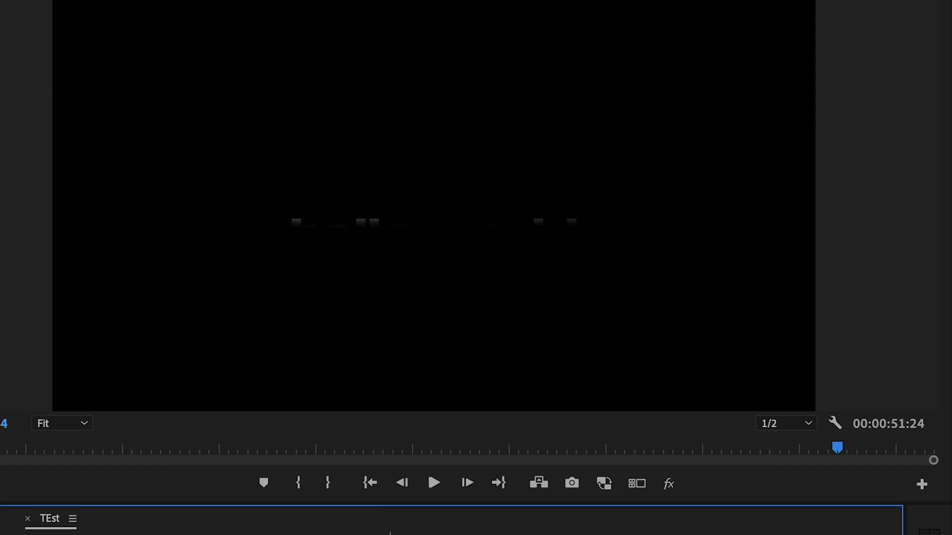
{"action": "key", "text": "Left"}
{"action": "key", "text": "space"}
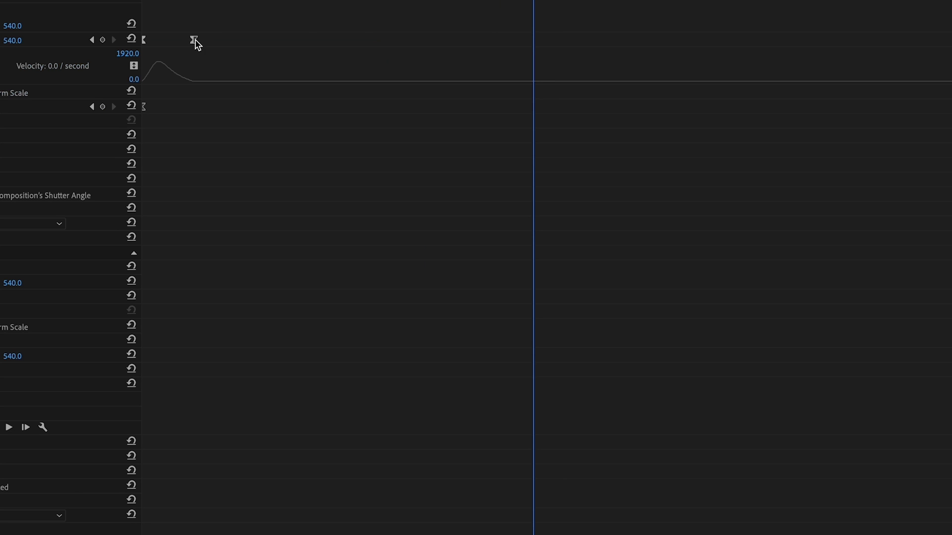
- Duplicate the Position keyframes in reverse order further along the clip to animate the text back out
{"action": "left_click_drag", "start_coordinate": [195, 40], "coordinate": [683, 71]}
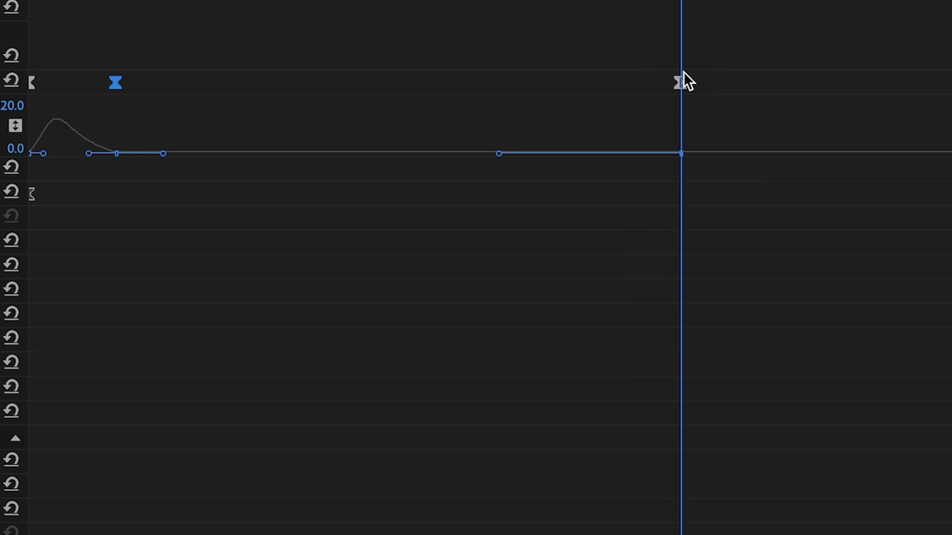
{"action": "left_click_drag", "start_coordinate": [35, 82], "coordinate": [724, 77]}
{"action": "left_click_drag", "start_coordinate": [114, 83], "coordinate": [667, 77]}
{"action": "left_click", "coordinate": [680, 83]}
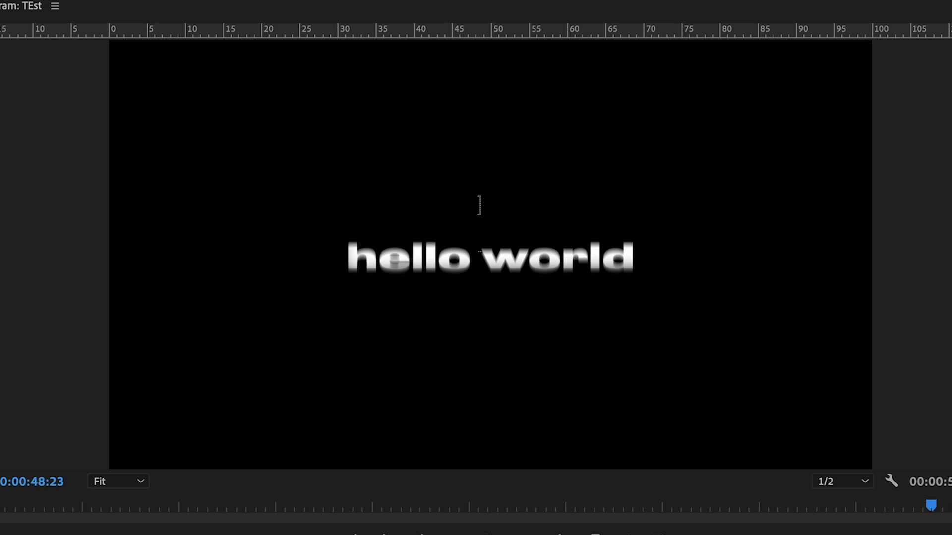
- Add two neighbouring Transform Opacity keyframes at the end of the exit animation, dropping from 100 to 0 at 00:00:49:01
{"action": "key", "text": "Right"}
{"action": "key", "text": "Left"}
{"action": "key", "text": "Right"}
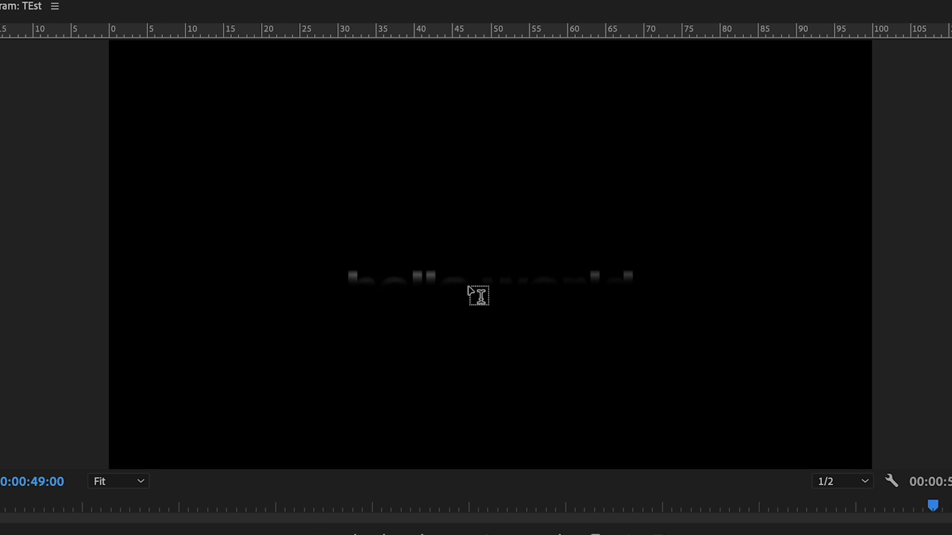
{"action": "key", "text": "Left"}
{"action": "key", "text": "Left"}
{"action": "key", "text": "Left"}
{"action": "key", "text": "Right"}
{"action": "key", "text": "Right"}
{"action": "key", "text": "Right"}
{"action": "key", "text": "Right"}
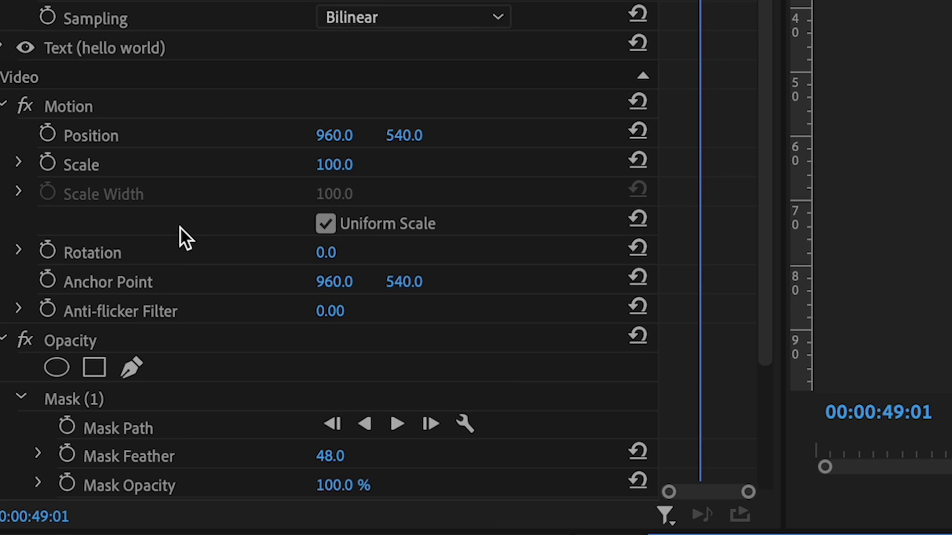
{"action": "scroll", "coordinate": [186, 238], "scroll_direction": "up", "scroll_amount": 5}
{"action": "left_click", "coordinate": [48, 124]}
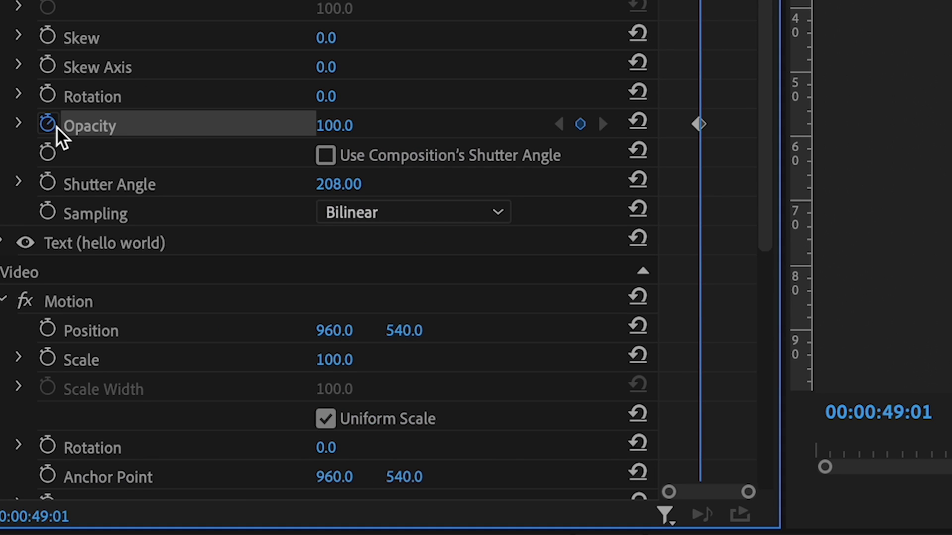
{"action": "key", "text": "shift+Left"}
{"action": "left_click", "coordinate": [579, 124]}
{"action": "left_click", "coordinate": [602, 125]}
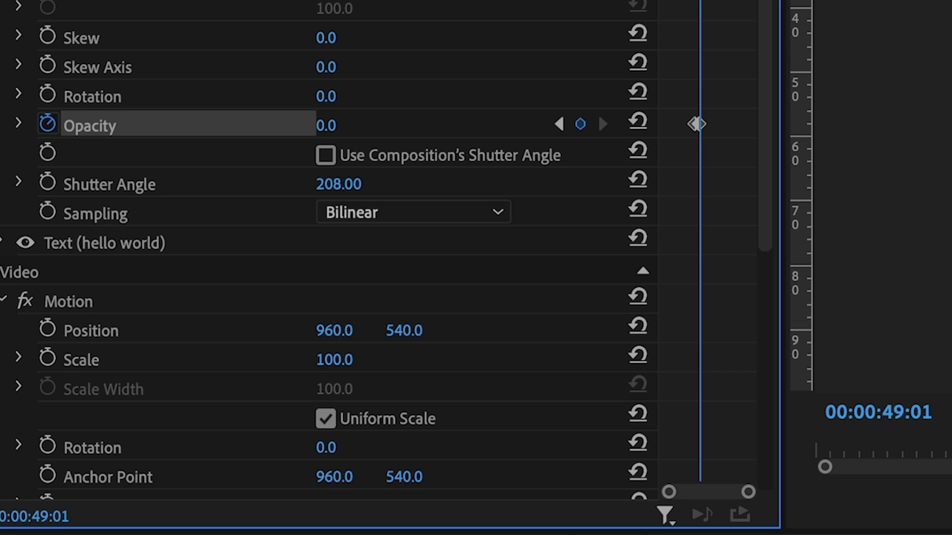
- Play back the exit animation from a few frames before the opacity drop
{"action": "key", "text": "Left"}
{"action": "key", "text": "Left"}
{"action": "key", "text": "Left"}
{"action": "key", "text": "Left"}
{"action": "key", "text": "space"}
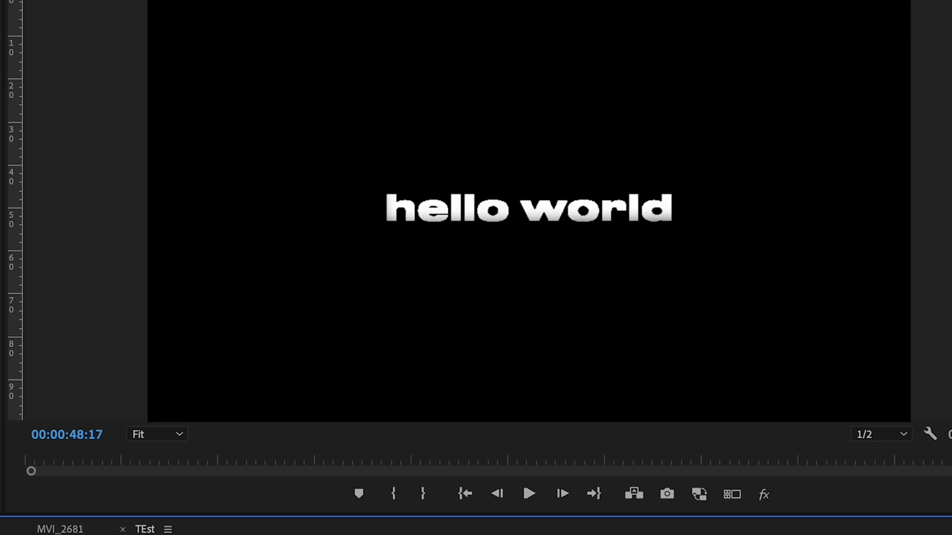
{"action": "key", "text": "space"}
- Reverse the speed of the copied Text Reveal sound on A1 under the exit animation
{"action": "right_click", "coordinate": [433, 403]}
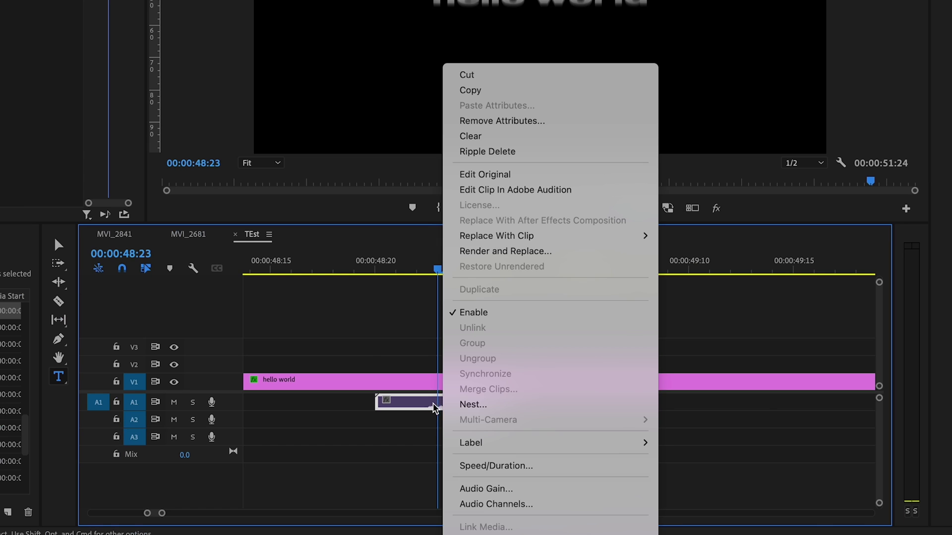
{"action": "mouse_move", "coordinate": [520, 447]}
{"action": "left_click", "coordinate": [523, 467]}
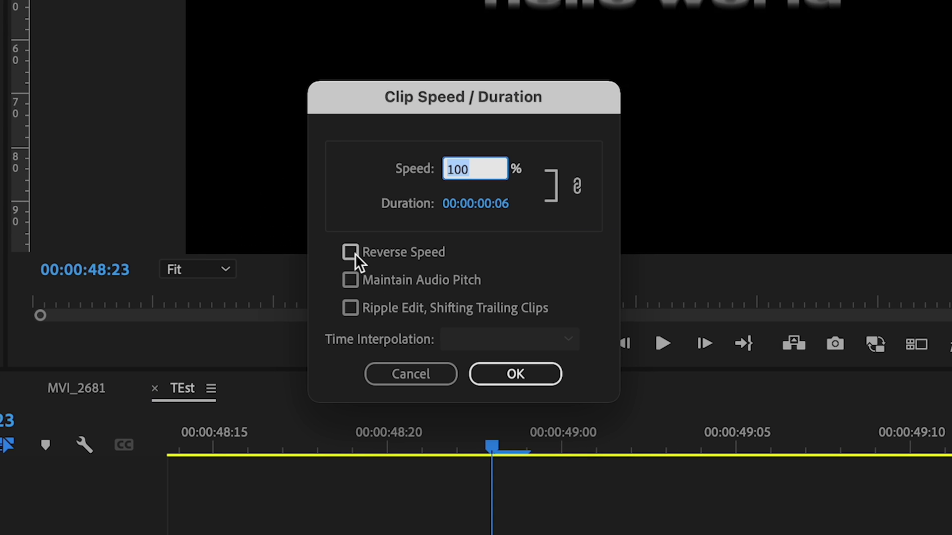
{"action": "left_click", "coordinate": [351, 253]}
{"action": "left_click", "coordinate": [516, 373]}
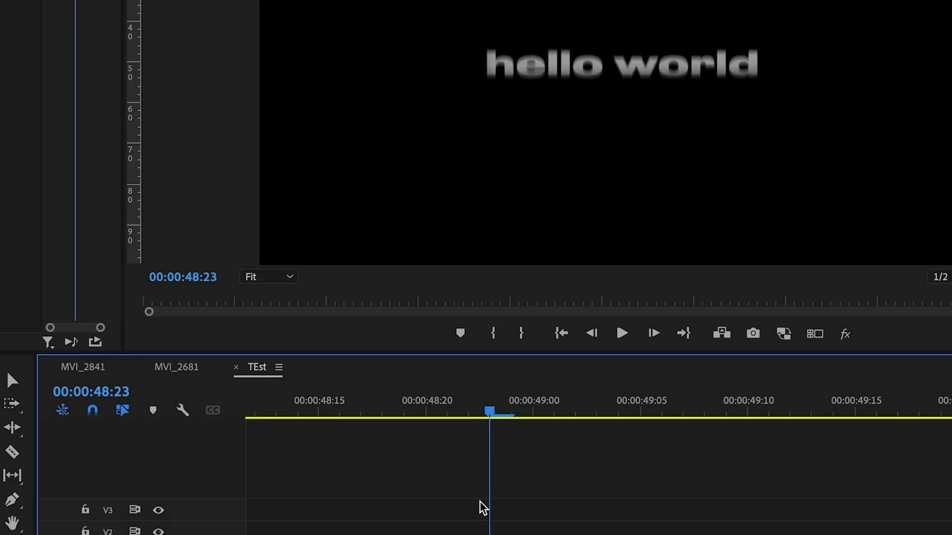
- Shift the reversed sound slightly to line up with the text's exit and play back the sequence
{"action": "left_click_drag", "start_coordinate": [483, 525], "coordinate": [499, 515]}
{"action": "scroll", "coordinate": [494, 487], "scroll_direction": "down", "scroll_amount": 1}
{"action": "scroll", "coordinate": [496, 491], "scroll_direction": "left", "scroll_amount": 3}
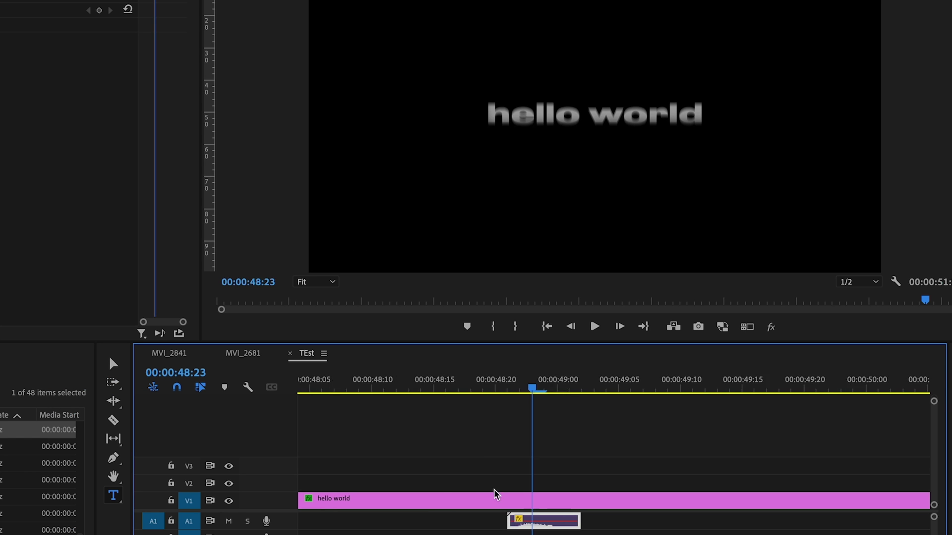
{"action": "scroll", "coordinate": [493, 488], "scroll_direction": "down", "scroll_amount": 2}
{"action": "key", "text": "space"}
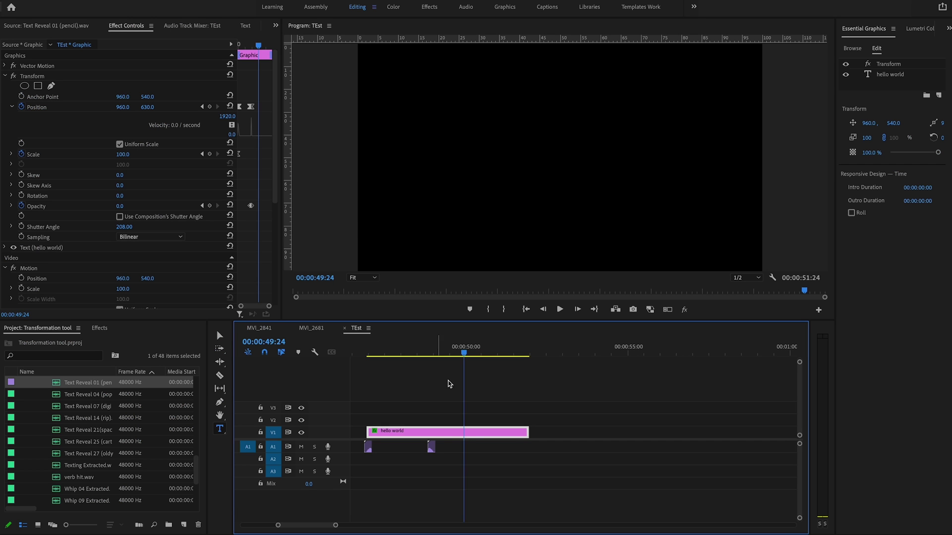
- Create a "glitch thing" text clip on V1 at 00:00:53:12 and center it horizontally and vertically in the frame
{"action": "left_click_drag", "start_coordinate": [534, 351], "coordinate": [579, 350]}
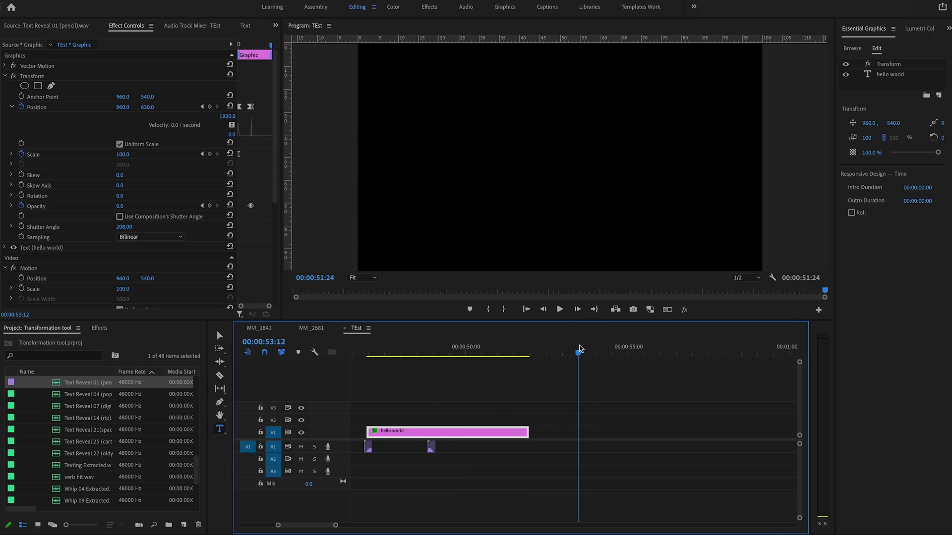
{"action": "left_click", "coordinate": [220, 429]}
{"action": "left_click", "coordinate": [506, 174]}
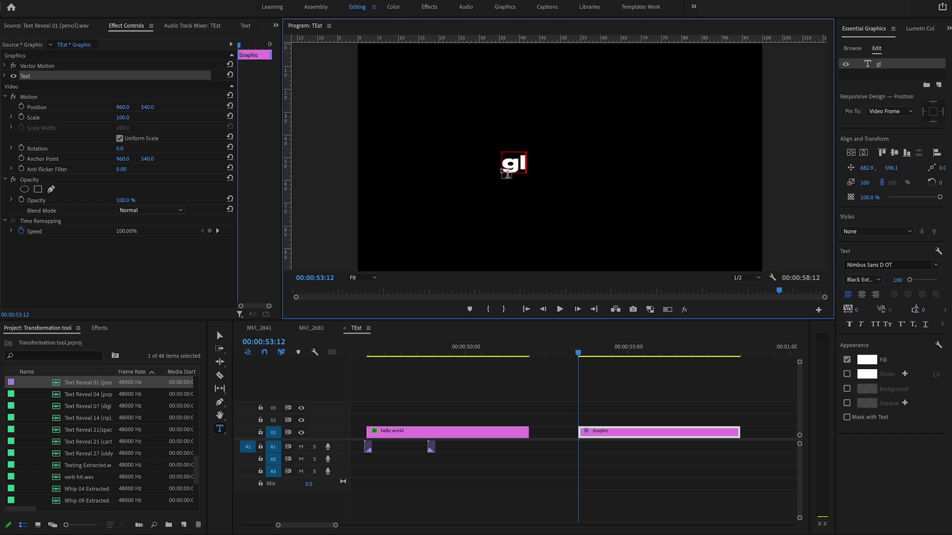
{"action": "left_click", "coordinate": [863, 153]}
{"action": "left_click", "coordinate": [850, 153]}
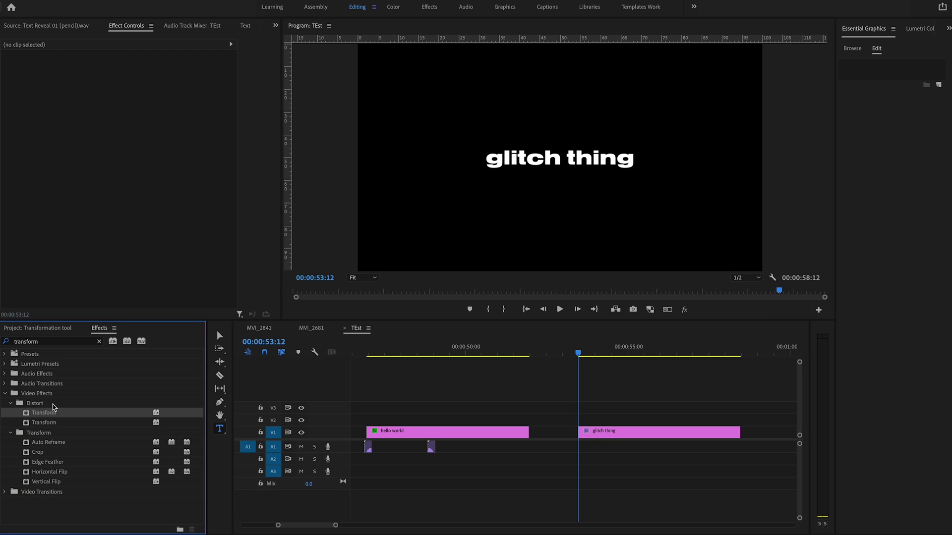
- Apply the Transform effect to the "glitch thing" clip and start Scale, Rotation and Position keyframes at its first frame
{"action": "left_click_drag", "start_coordinate": [38, 416], "coordinate": [633, 429]}
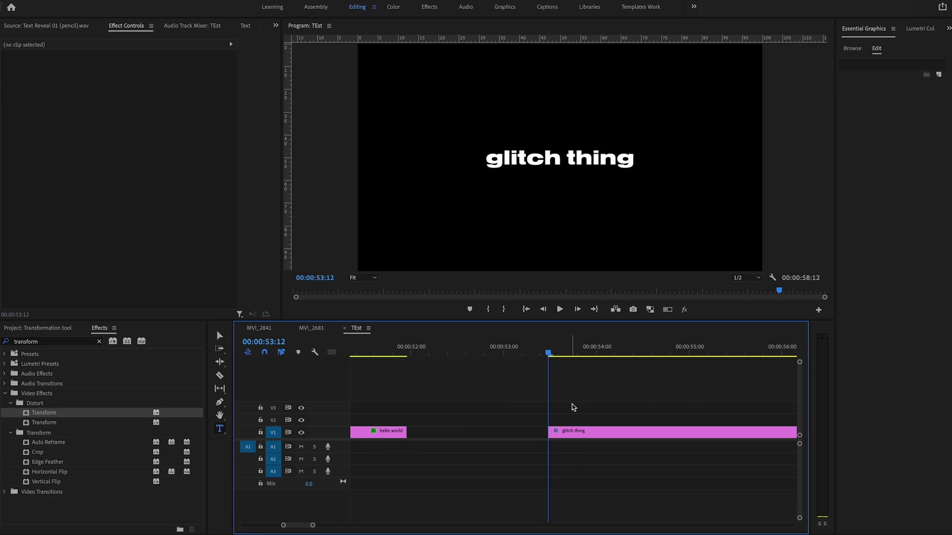
{"action": "left_click", "coordinate": [579, 431]}
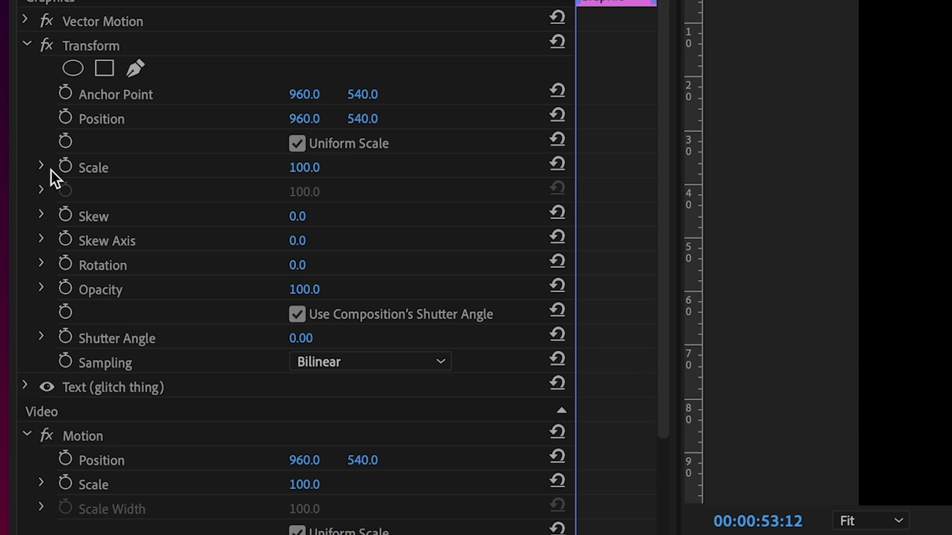
{"action": "left_click", "coordinate": [67, 166]}
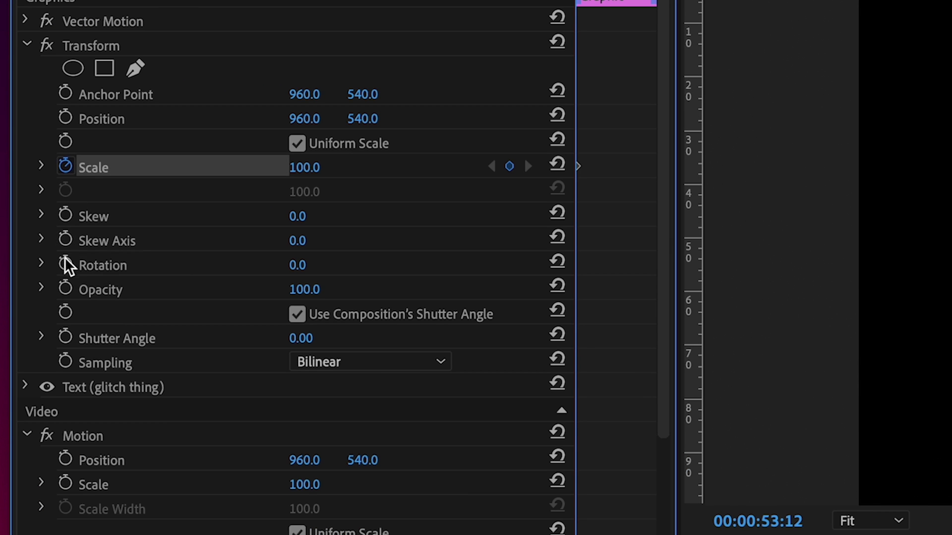
{"action": "left_click", "coordinate": [65, 263]}
{"action": "left_click", "coordinate": [65, 117]}
- Two frames into the clip, set the Transform Scale to 161 and Rotation to -16°
{"action": "key", "text": "Right"}
{"action": "key", "text": "Right"}
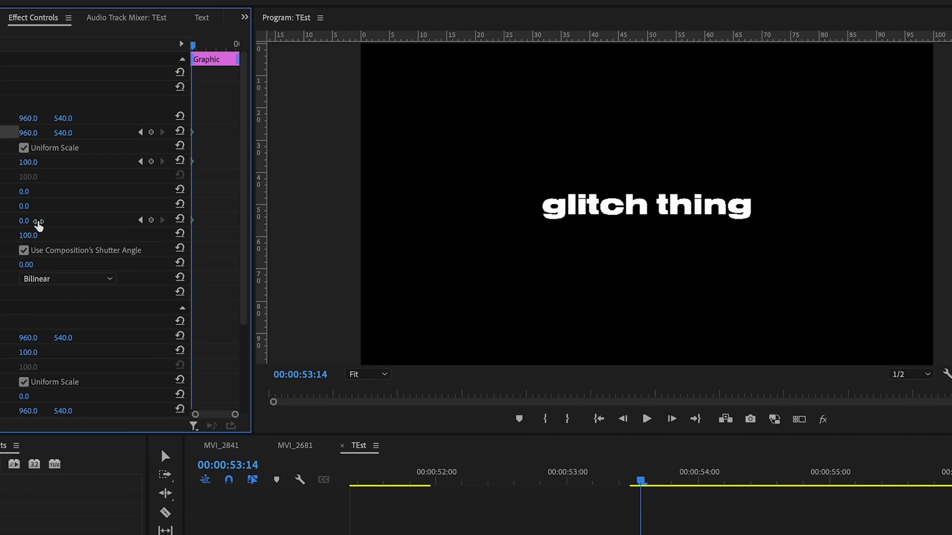
{"action": "left_click_drag", "start_coordinate": [28, 162], "coordinate": [104, 162]}
{"action": "left_click_drag", "start_coordinate": [28, 221], "coordinate": [18, 222]}
- Key another Scale change with -8° Rotation two frames further, reset both values two frames after that, and play back the text
{"action": "key", "text": "Right"}
{"action": "key", "text": "Right"}
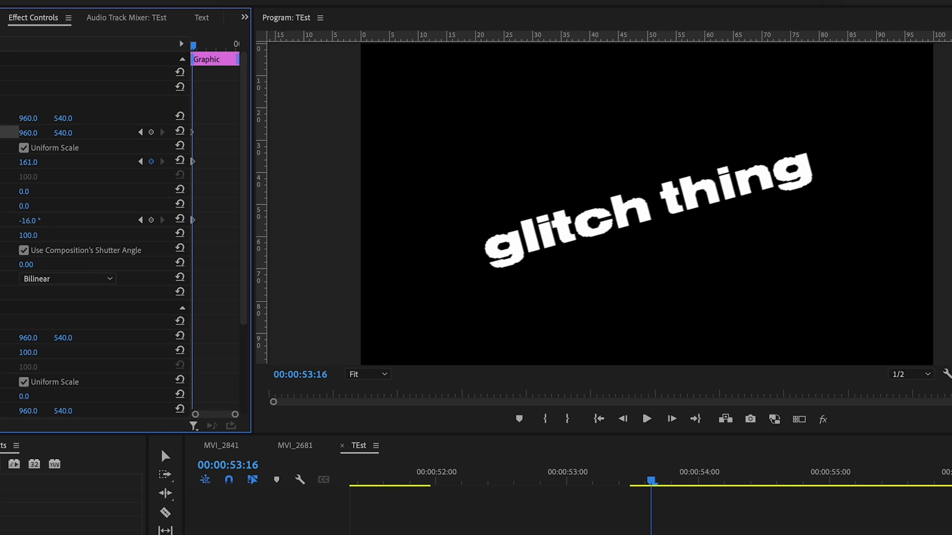
{"action": "key", "text": "Right"}
{"action": "key", "text": "Right"}
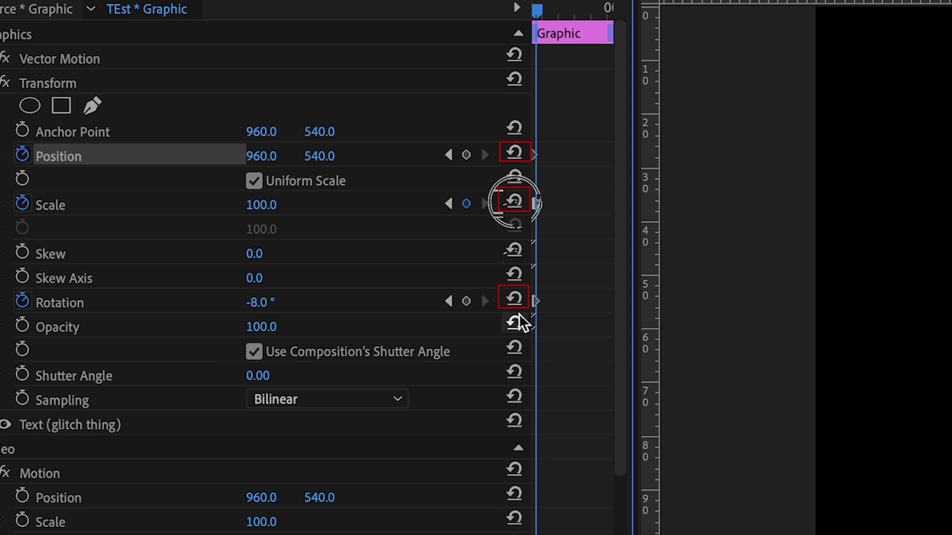
{"action": "left_click", "coordinate": [514, 300]}
{"action": "left_click", "coordinate": [580, 402]}
{"action": "key", "text": "space"}
{"action": "left_click_drag", "start_coordinate": [582, 403], "coordinate": [578, 397]}
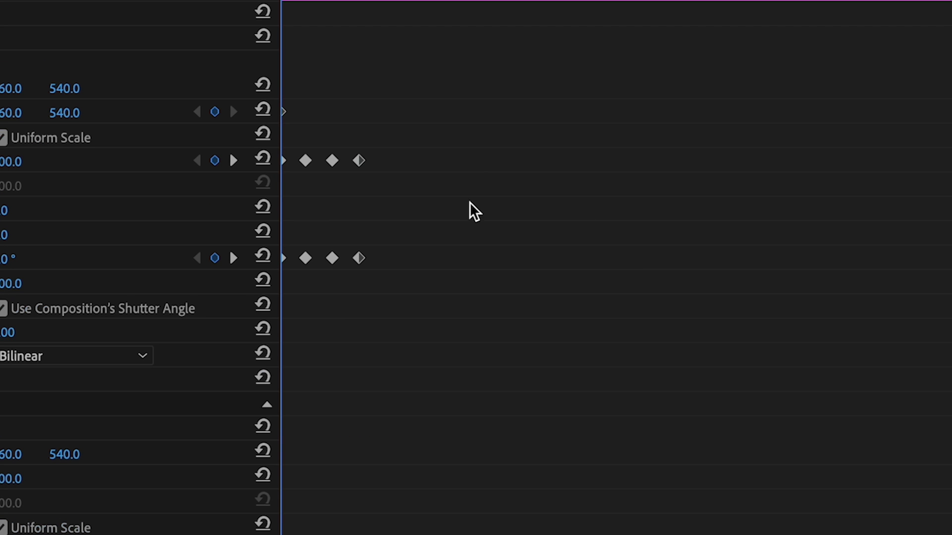
- Convert all Scale and Rotation keyframes of the glitch text to Hold interpolation and play it back from the clip's start
{"action": "left_click_drag", "start_coordinate": [446, 125], "coordinate": [213, 278]}
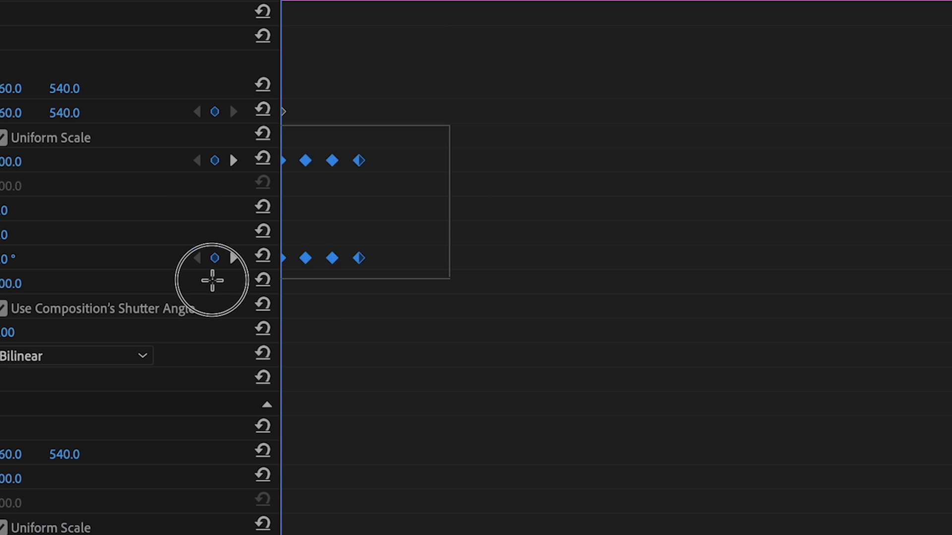
{"action": "right_click", "coordinate": [358, 261]}
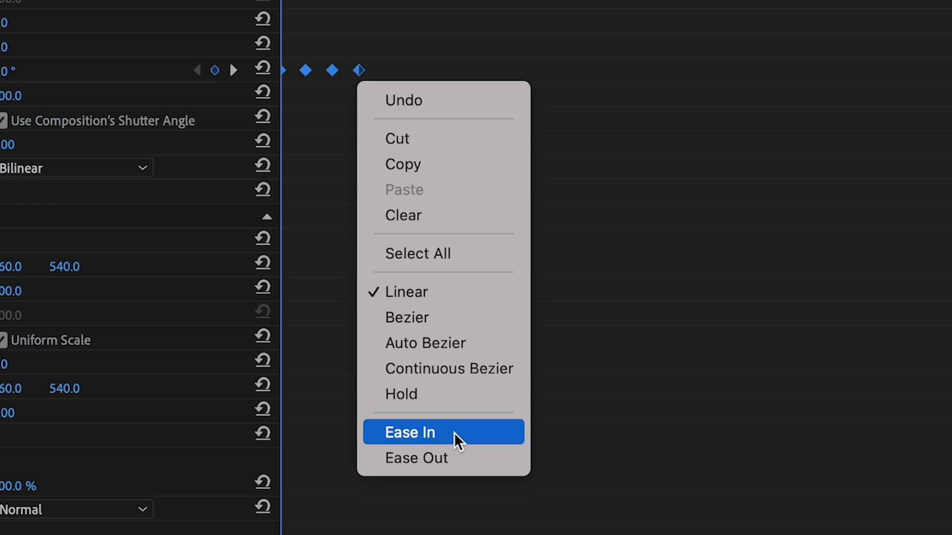
{"action": "left_click", "coordinate": [455, 394]}
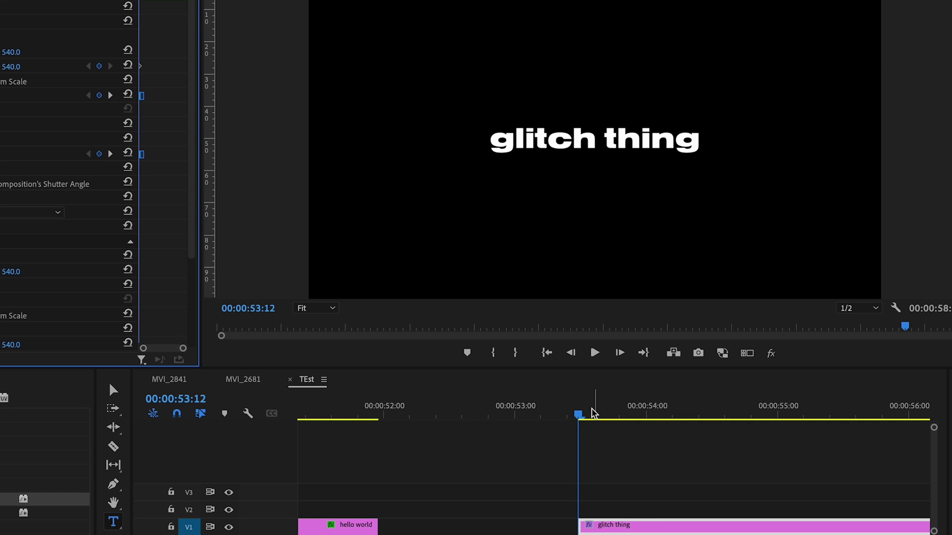
{"action": "key", "text": "space"}
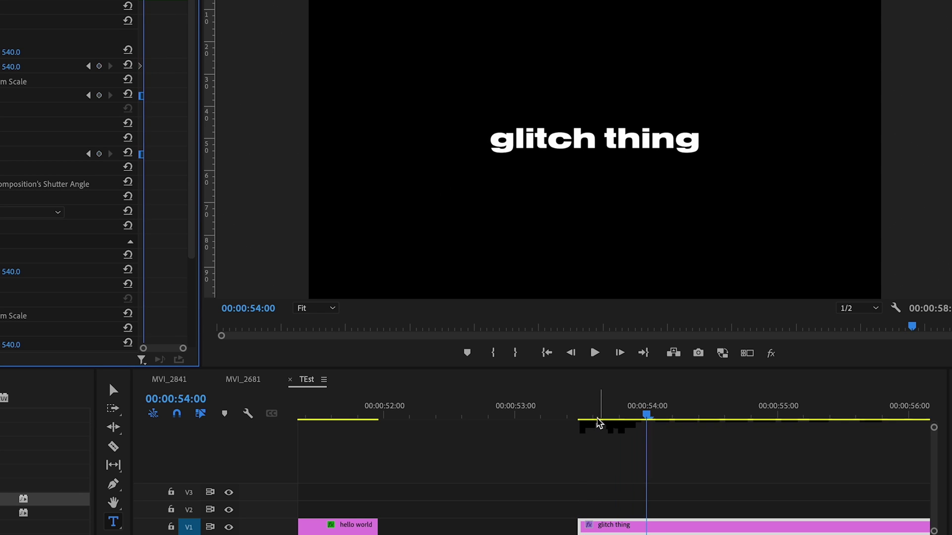
{"action": "mouse_move", "coordinate": [578, 415]}
{"action": "left_mouse_down"}
{"action": "mouse_move", "coordinate": [606, 421]}
{"action": "mouse_move", "coordinate": [578, 417]}
{"action": "left_mouse_up"}
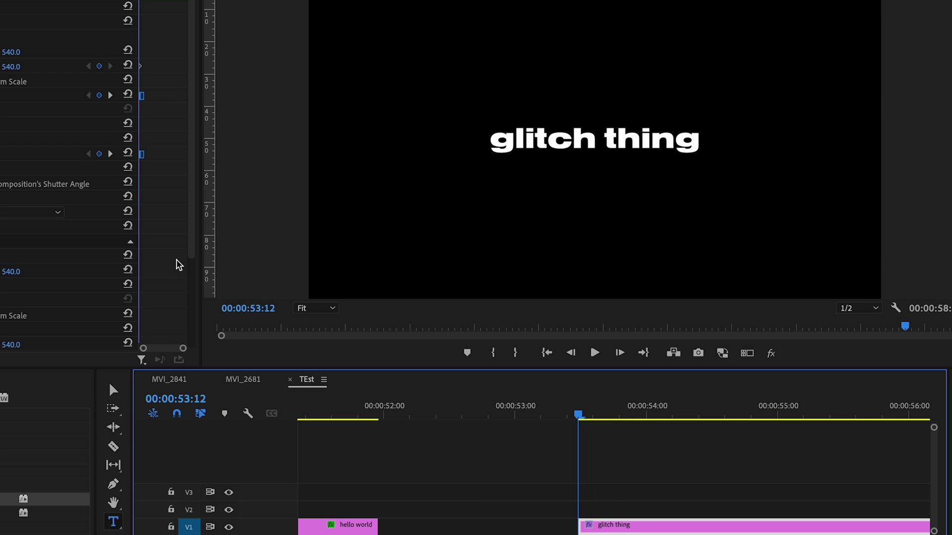
- Turn off the composition's shutter angle in the Transform effect and play back the glitch text from its start
{"action": "scroll", "coordinate": [176, 264], "scroll_direction": "down", "scroll_amount": 4}
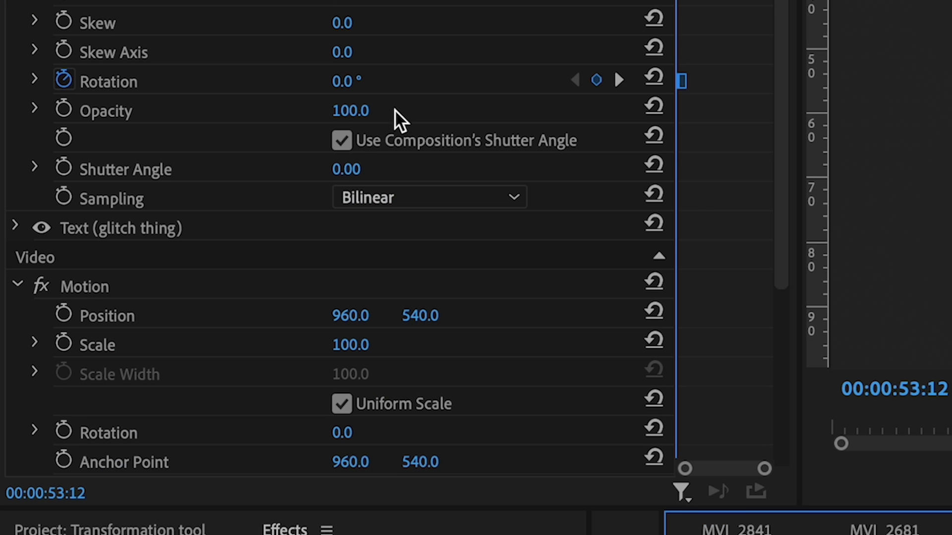
{"action": "left_click", "coordinate": [340, 141]}
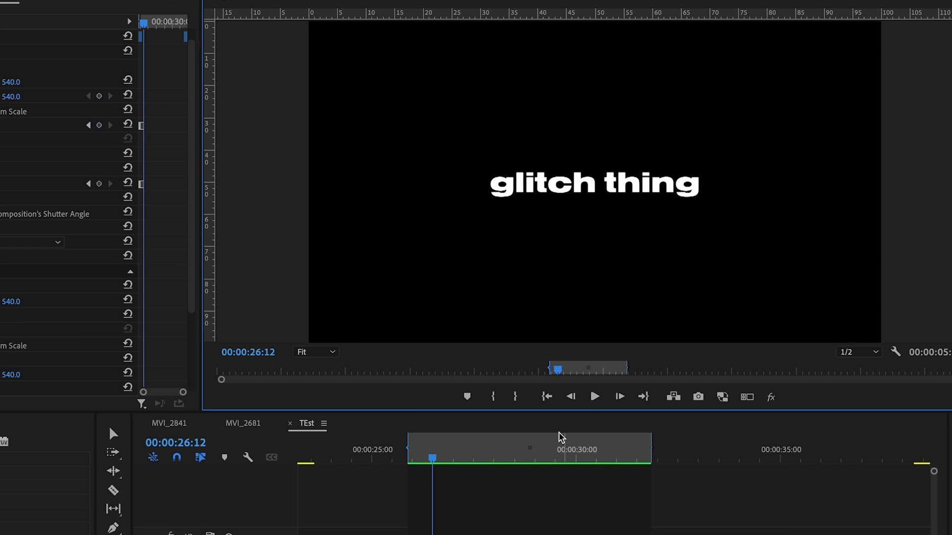
{"action": "left_click", "coordinate": [547, 397]}
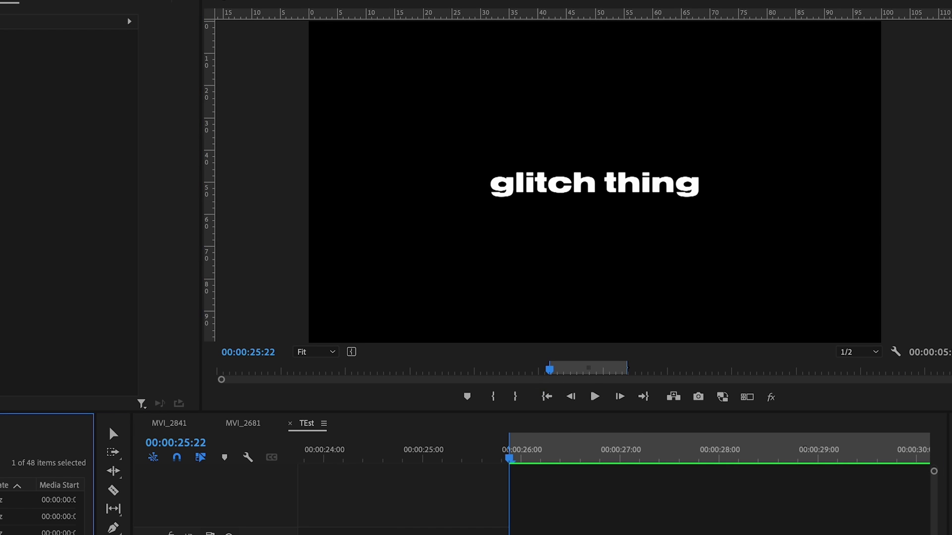
{"action": "left_click", "coordinate": [549, 468]}
{"action": "left_click_drag", "start_coordinate": [524, 459], "coordinate": [510, 461]}
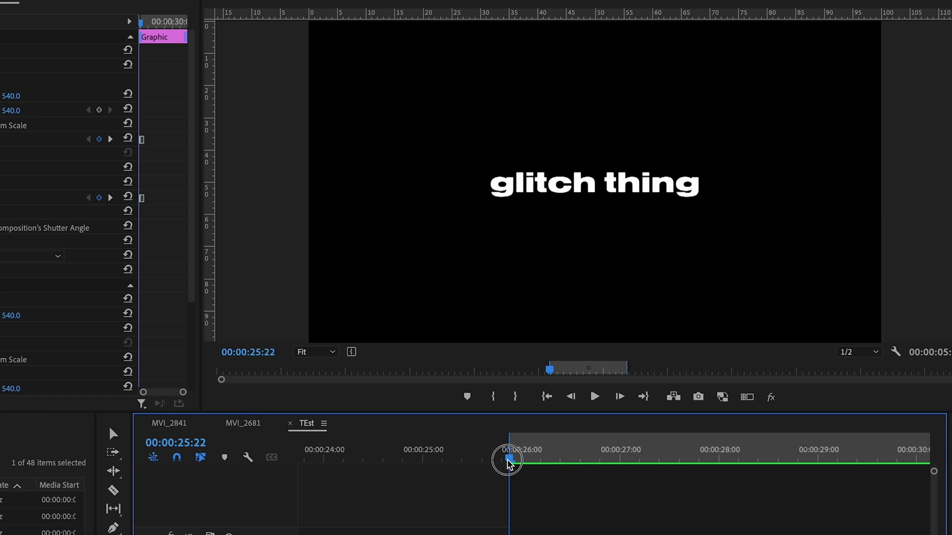
{"action": "key", "text": "space"}
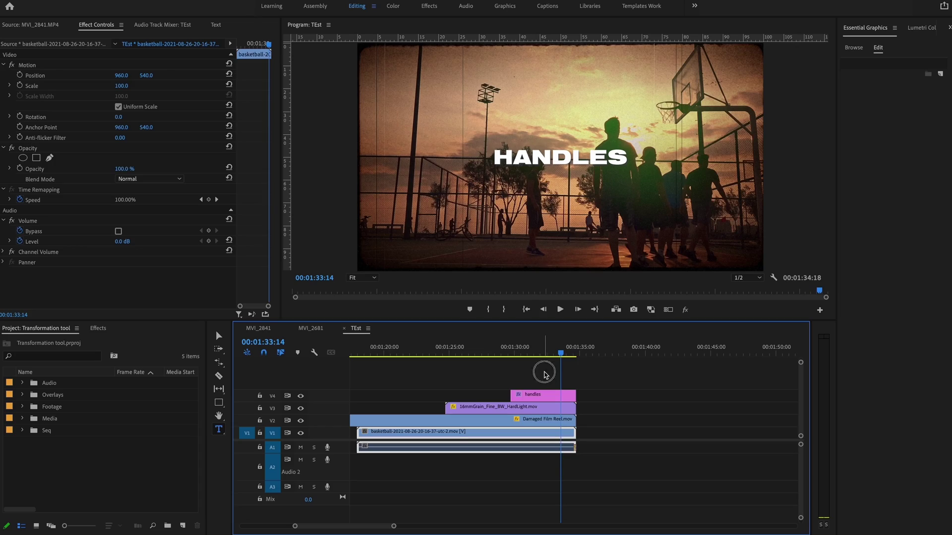
- Apply the default cross dissolve to the ends of all the stacked basketball, film overlay and "handles" clips at once
{"action": "left_click", "coordinate": [541, 369]}
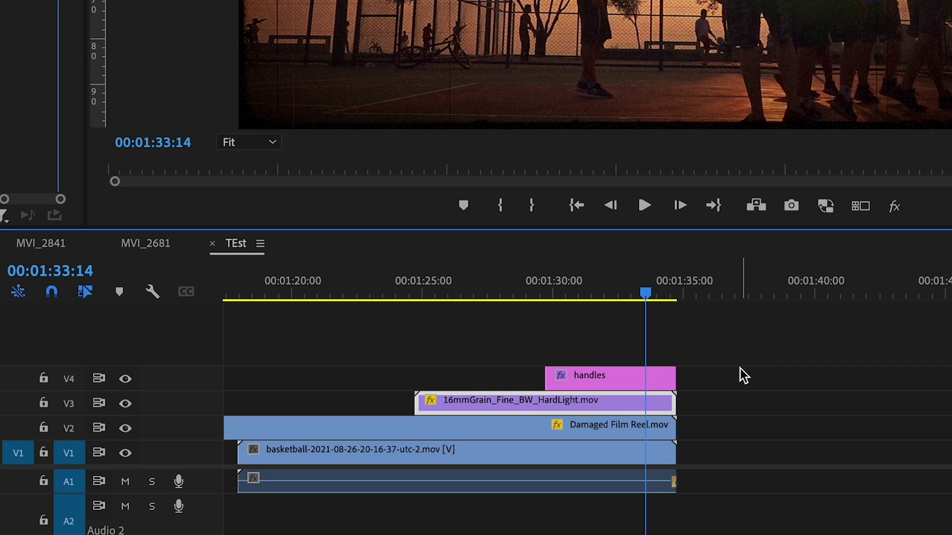
{"action": "left_click_drag", "start_coordinate": [741, 367], "coordinate": [648, 493]}
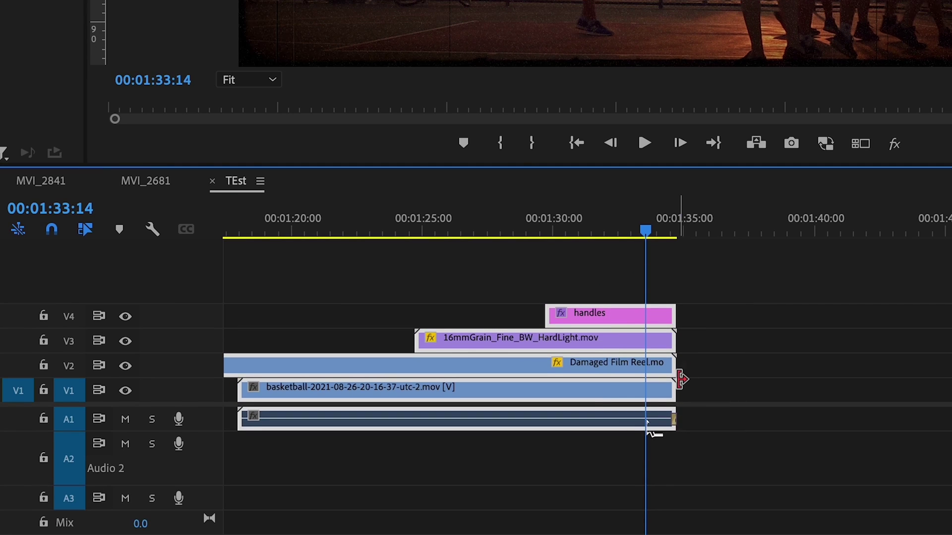
{"action": "left_click", "coordinate": [681, 379]}
{"action": "key", "text": "ctrl+d"}
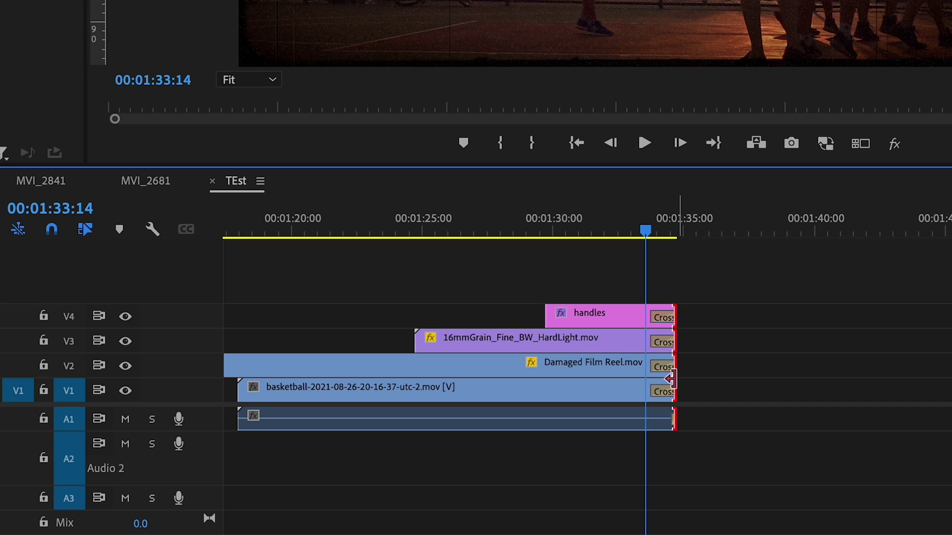
- Shorten the 16mmGrain overlay on V3 so its cross dissolve ends before the other clips', and scrub through the fade-out
{"action": "left_click_drag", "start_coordinate": [642, 230], "coordinate": [660, 231]}
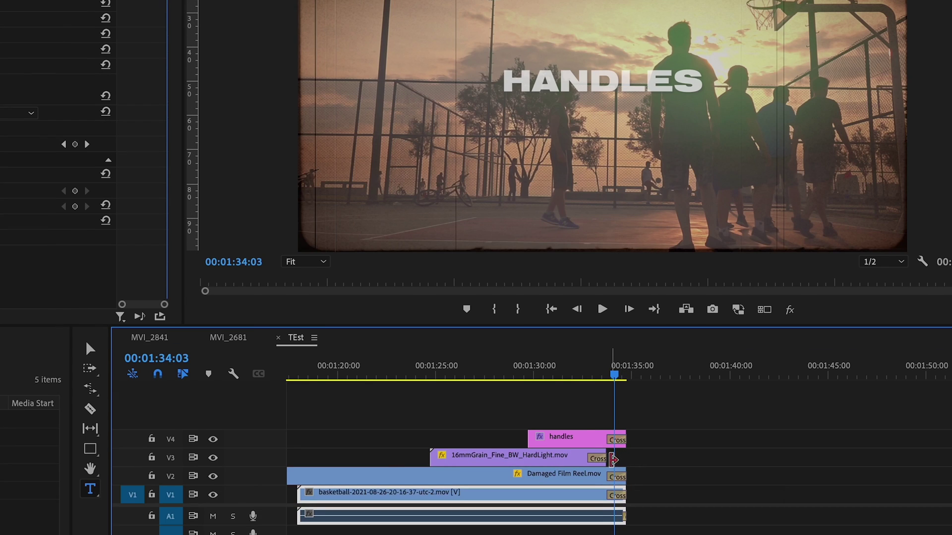
{"action": "mouse_move", "coordinate": [614, 473]}
{"action": "left_mouse_down"}
{"action": "mouse_move", "coordinate": [576, 474]}
{"action": "mouse_move", "coordinate": [602, 476]}
{"action": "left_mouse_up"}
{"action": "left_click_drag", "start_coordinate": [602, 377], "coordinate": [622, 378]}
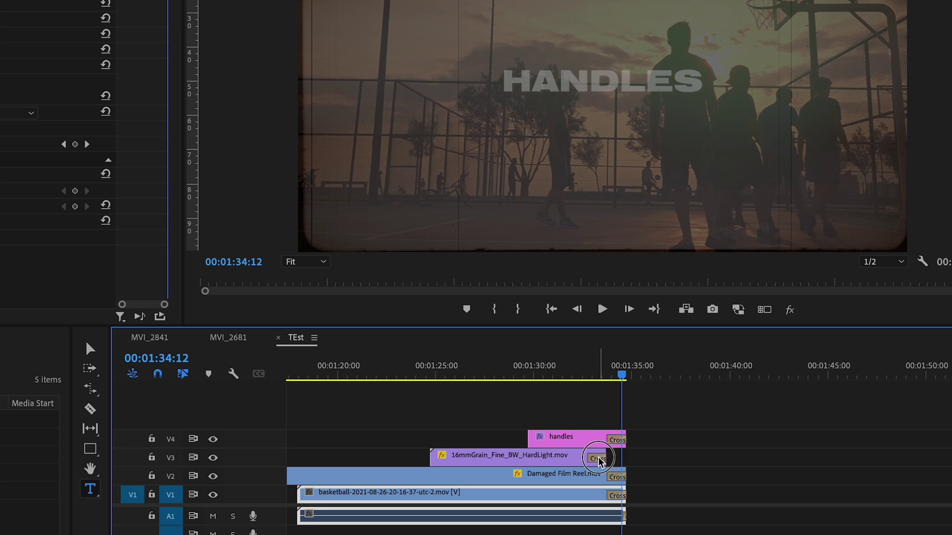
- Remove the cross dissolves from the stacked video clips and place a new adjustment layer on V5 above the handles clip
{"action": "left_click", "coordinate": [599, 458]}
{"action": "key", "text": "Delete"}
{"action": "right_click", "coordinate": [99, 351]}
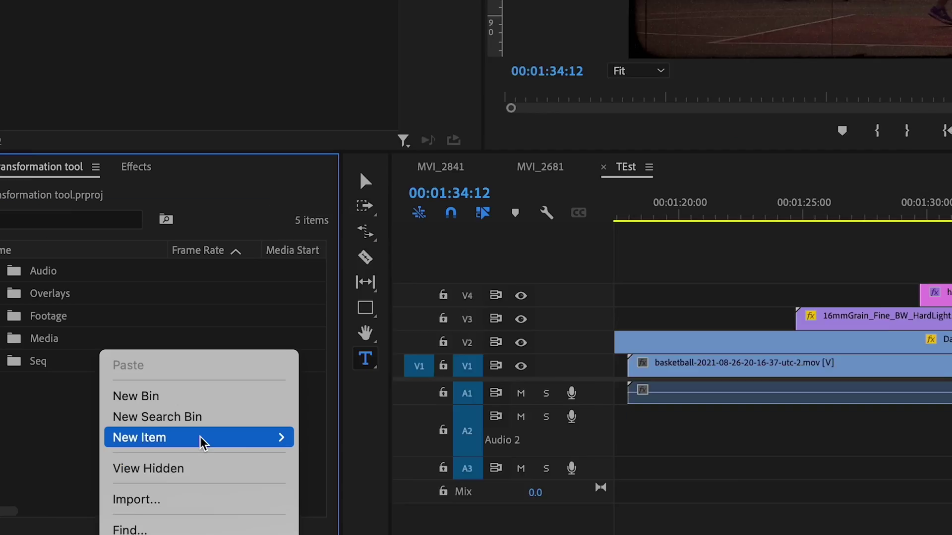
{"action": "mouse_move", "coordinate": [201, 441]}
{"action": "left_click", "coordinate": [421, 245]}
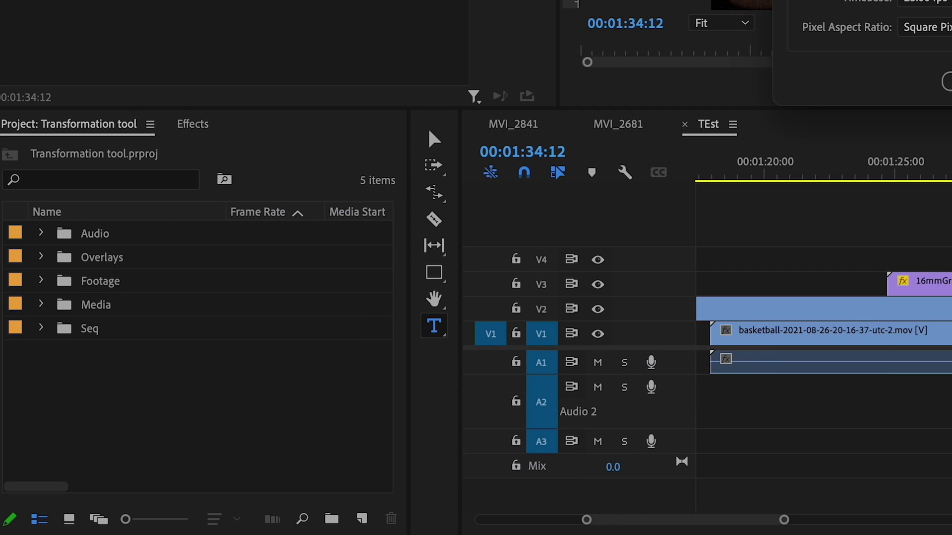
{"action": "key", "text": "Return"}
{"action": "left_click_drag", "start_coordinate": [36, 237], "coordinate": [739, 357]}
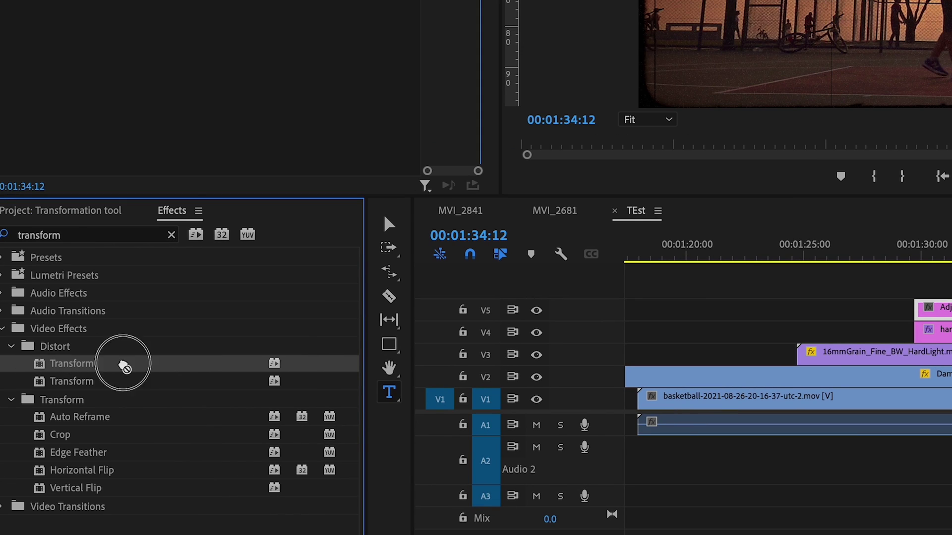
- Apply the Transform effect to the V5 adjustment layer, keyframe its Opacity at 00:01:34:01 and play back the fade-out
{"action": "left_click_drag", "start_coordinate": [123, 365], "coordinate": [939, 312]}
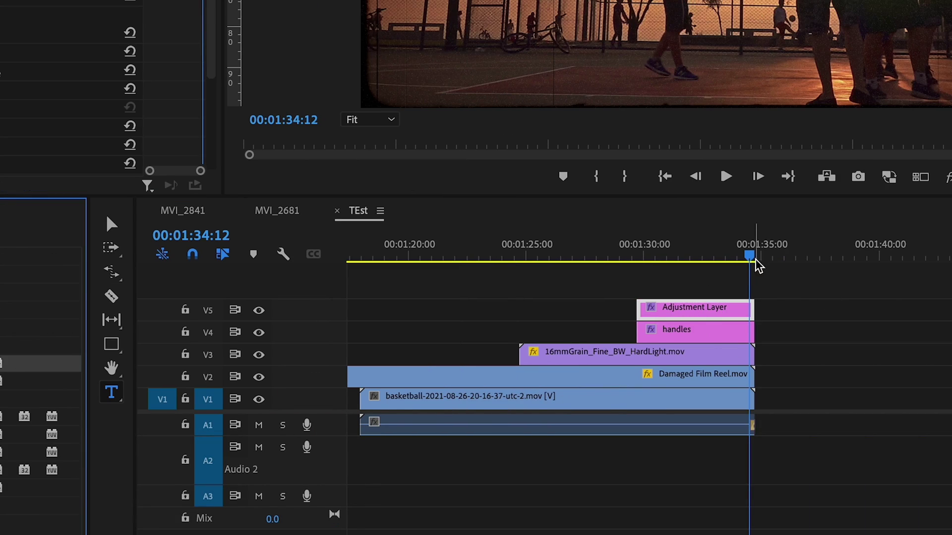
{"action": "left_click_drag", "start_coordinate": [758, 266], "coordinate": [740, 254]}
{"action": "scroll", "coordinate": [435, 382], "scroll_direction": "down", "scroll_amount": 3}
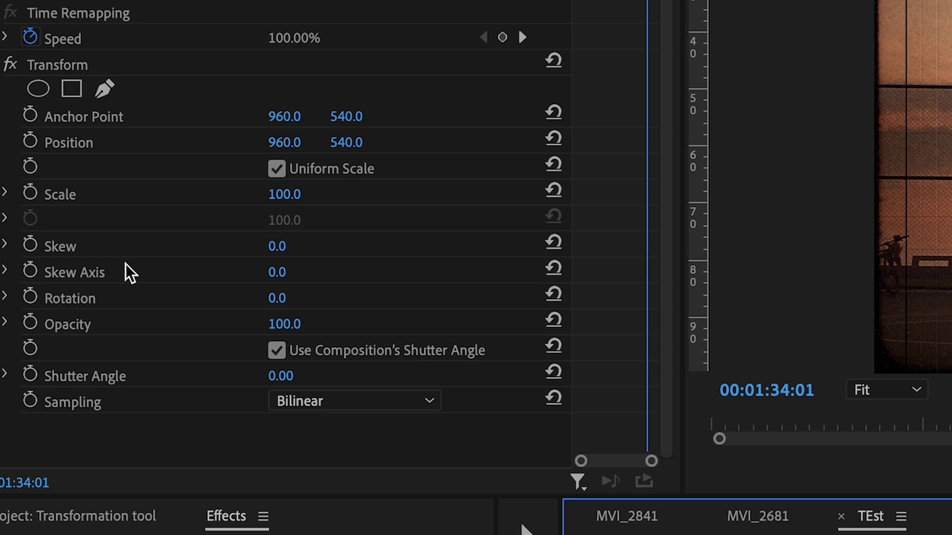
{"action": "left_click", "coordinate": [31, 323]}
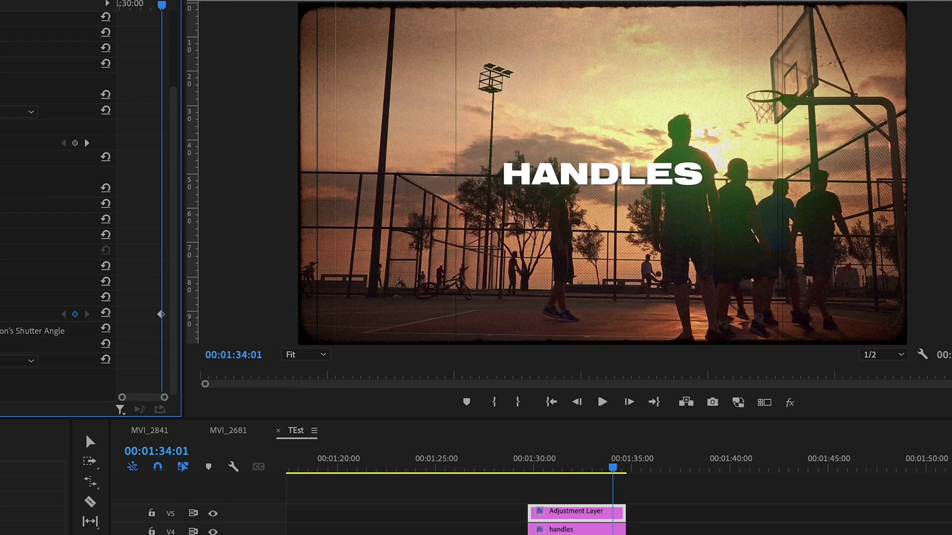
{"action": "left_click_drag", "start_coordinate": [616, 461], "coordinate": [604, 462]}
{"action": "key", "text": "space"}
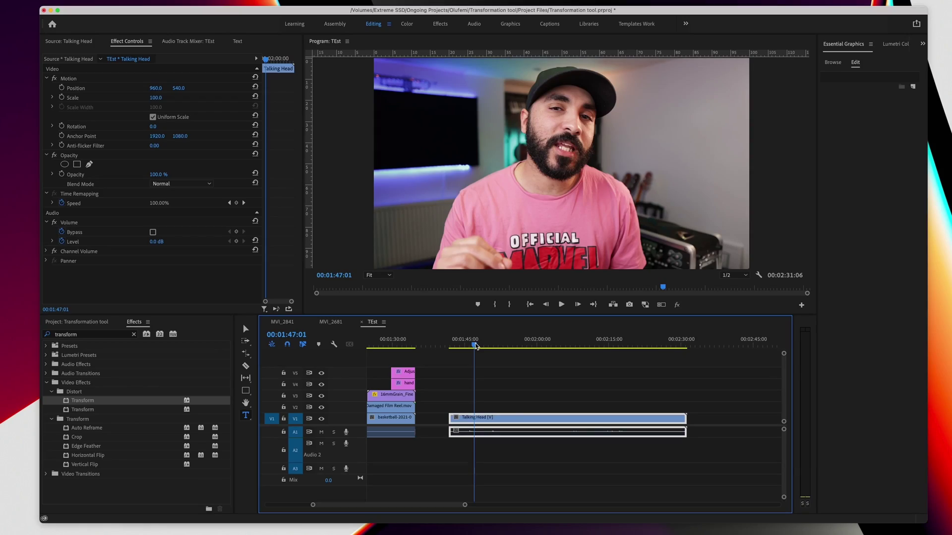
- Scrub through the Talking Head footage and place the adjustment layer on V2 across its first cut
{"action": "left_click_drag", "start_coordinate": [526, 342], "coordinate": [457, 348]}
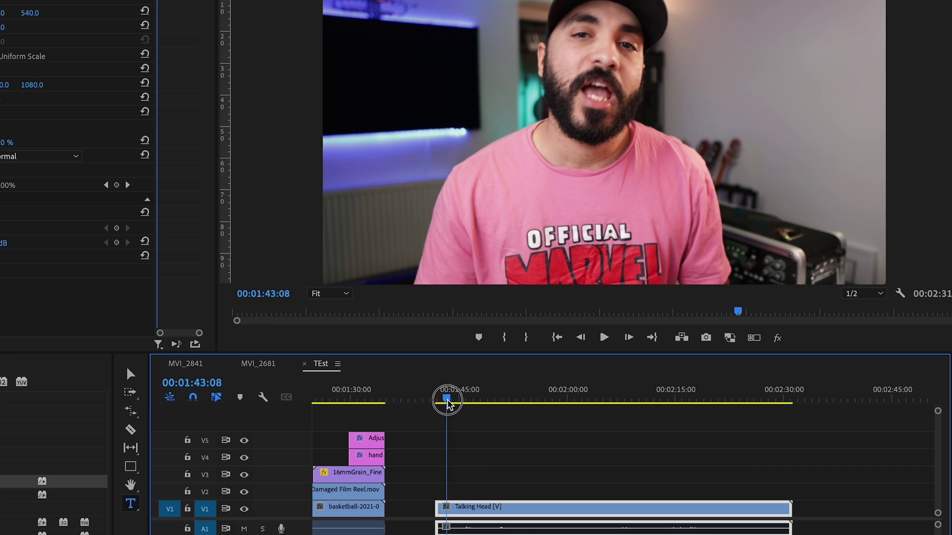
{"action": "left_click_drag", "start_coordinate": [447, 403], "coordinate": [739, 404]}
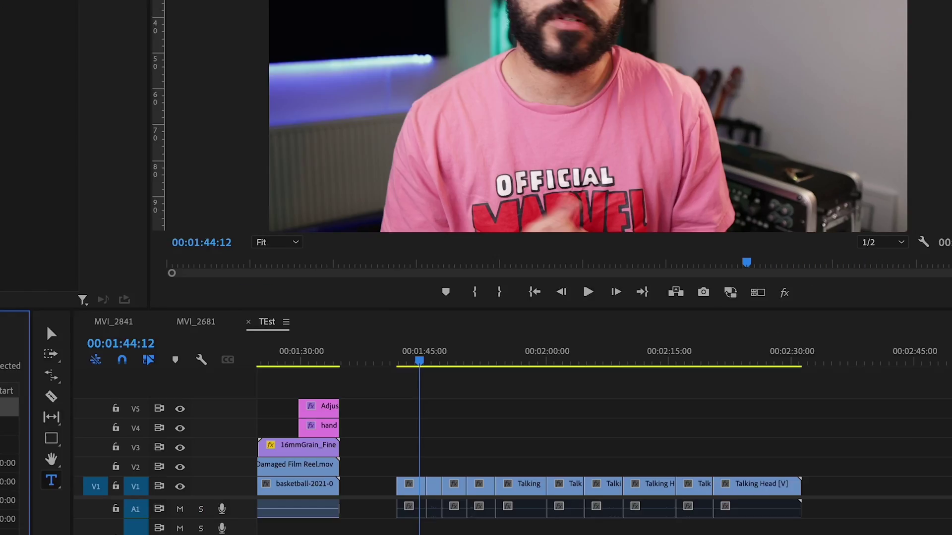
{"action": "left_click_drag", "start_coordinate": [126, 366], "coordinate": [415, 473]}
{"action": "left_click_drag", "start_coordinate": [268, 375], "coordinate": [312, 378]}
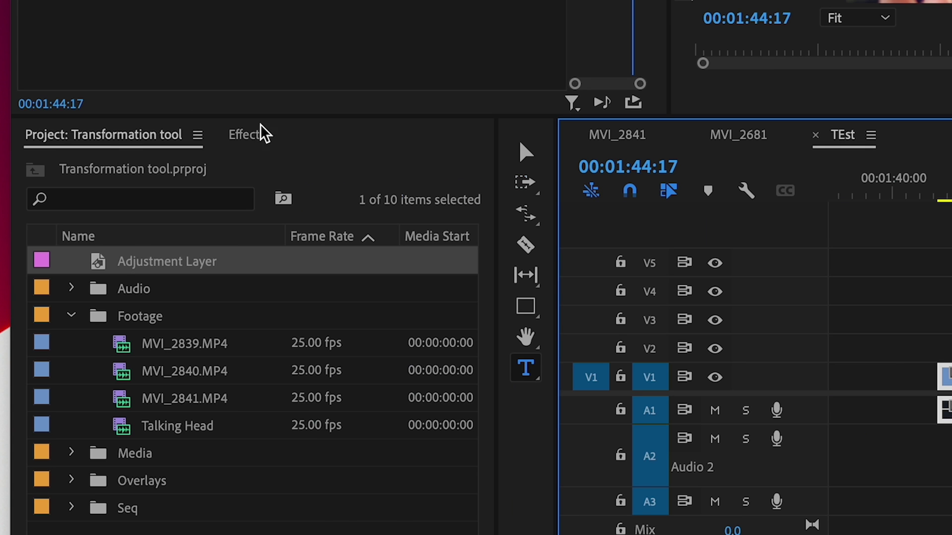
- Apply the Transform effect to the V2 adjustment layer and set its starting Scale and Position keyframes
{"action": "left_click", "coordinate": [261, 133]}
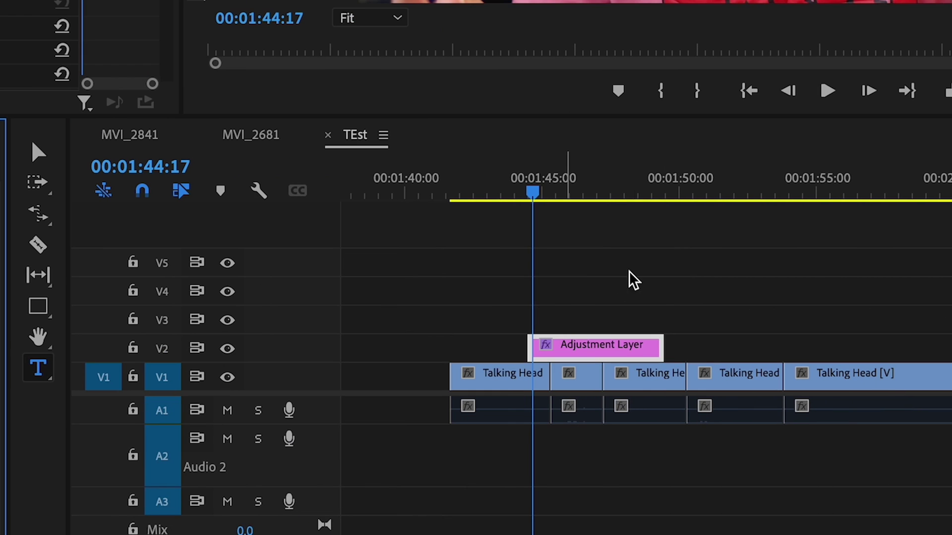
{"action": "left_click", "coordinate": [533, 191]}
{"action": "left_click_drag", "start_coordinate": [632, 263], "coordinate": [664, 262]}
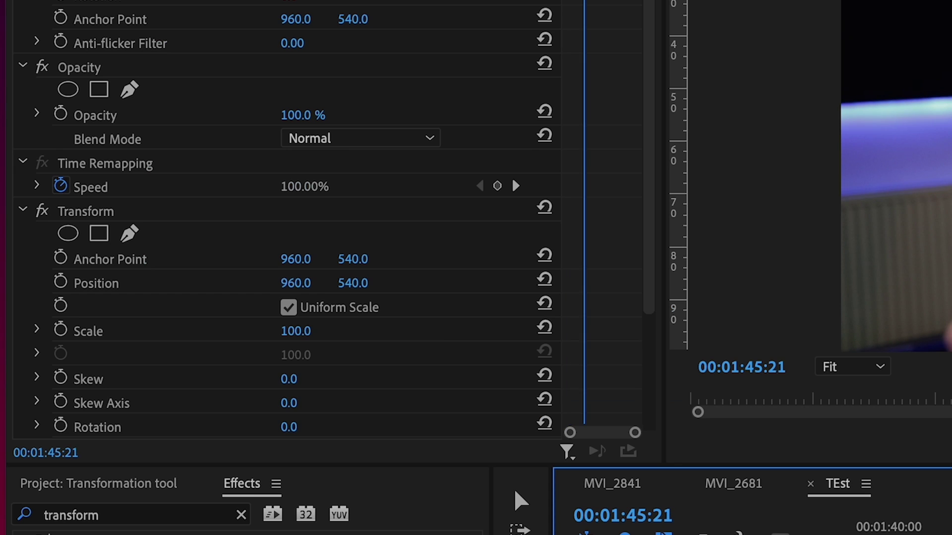
{"action": "scroll", "coordinate": [287, 233], "scroll_direction": "down", "scroll_amount": 5}
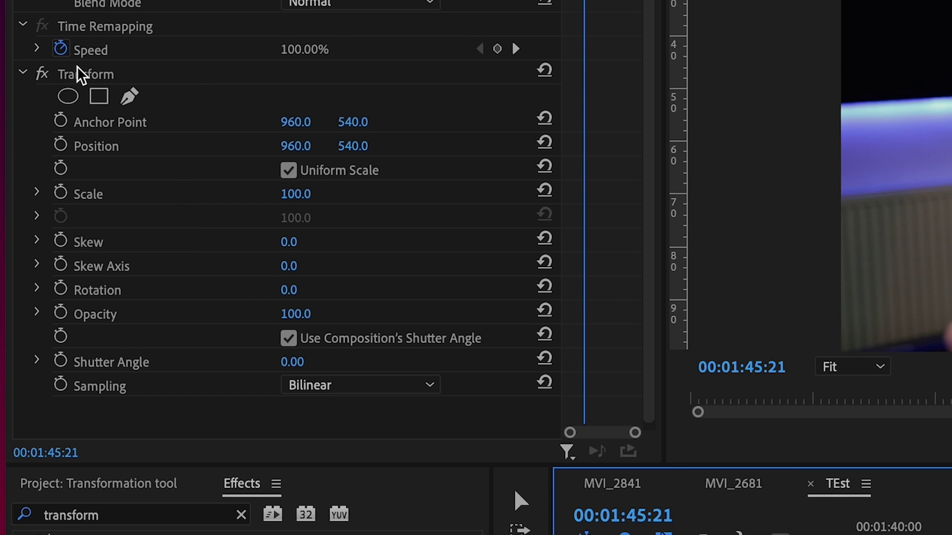
{"action": "left_click", "coordinate": [60, 193]}
{"action": "left_click", "coordinate": [60, 146]}
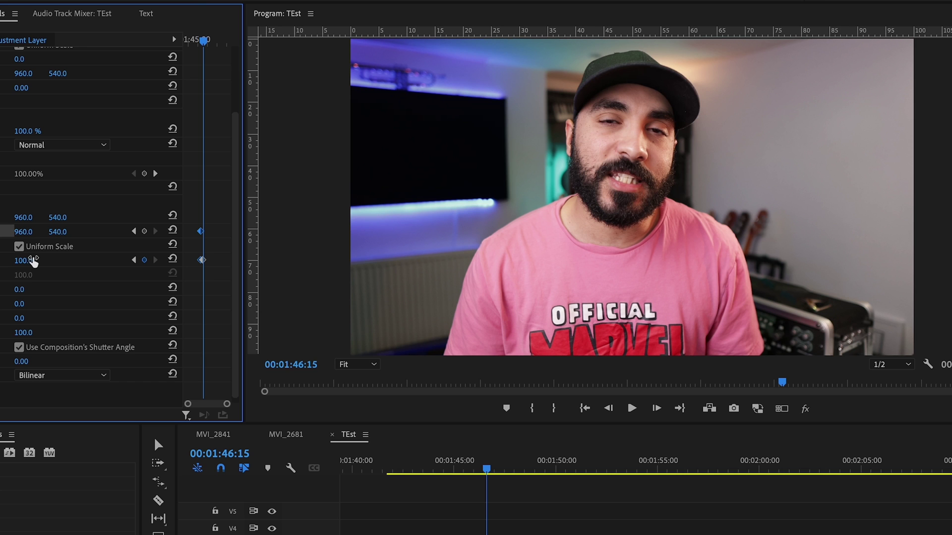
- Set Scale to 111 and Position to 967, 545 in the Transform effect at 00:01:46:15, and play back the zoom
{"action": "mouse_move", "coordinate": [61, 233]}
{"action": "left_mouse_down"}
{"action": "mouse_move", "coordinate": [83, 233]}
{"action": "mouse_move", "coordinate": [49, 233]}
{"action": "mouse_move", "coordinate": [60, 232]}
{"action": "left_mouse_up"}
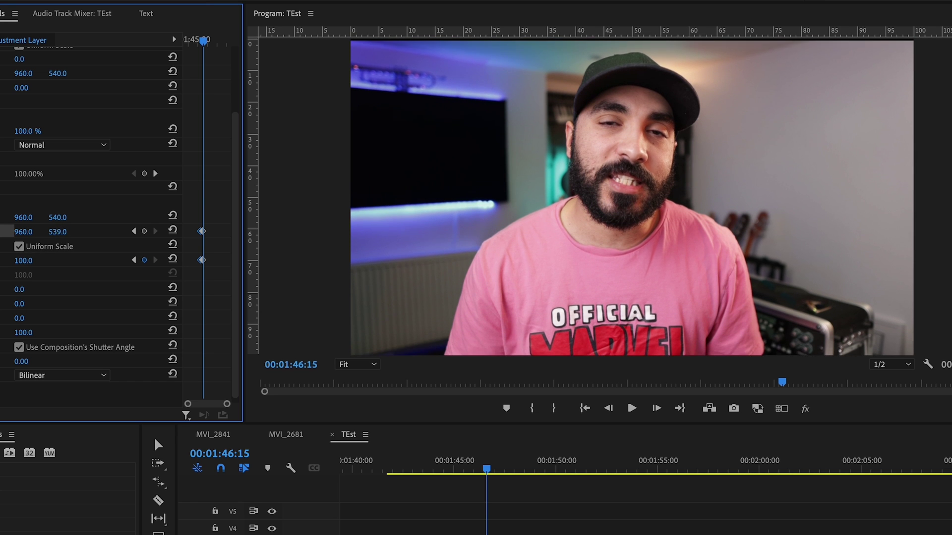
{"action": "left_click", "coordinate": [471, 466]}
{"action": "key", "text": "space"}
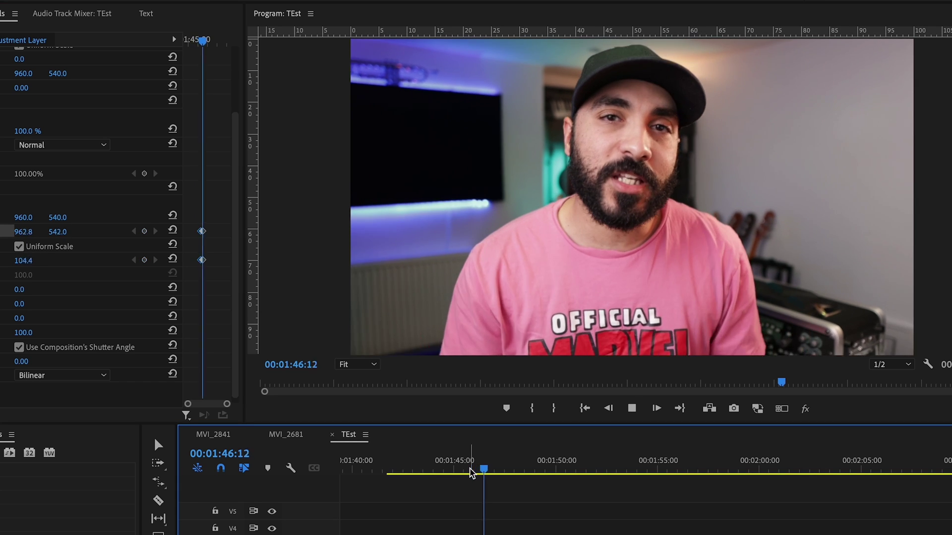
{"action": "key", "text": "space"}
{"action": "key", "text": "="}
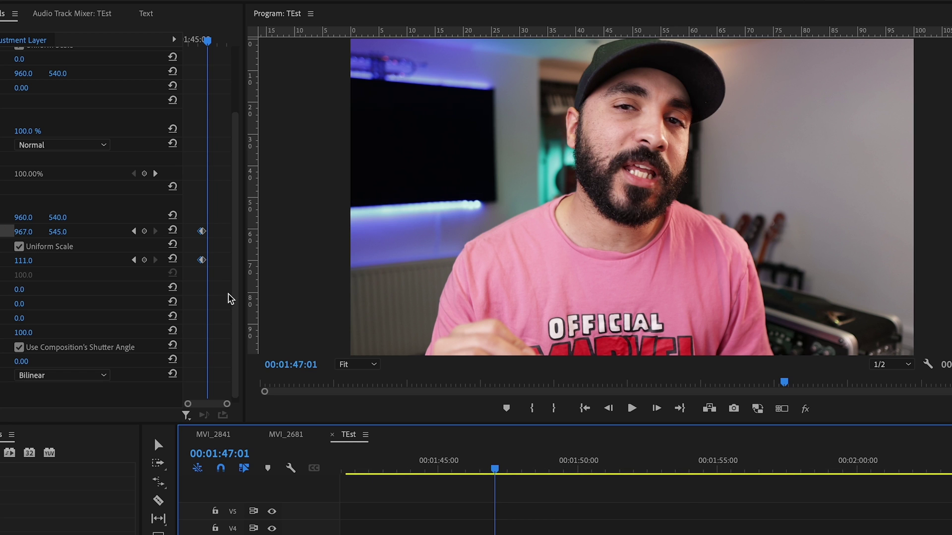
- Apply temporal easing to the starting and ending Position and Scale keyframes of the adjustment layer's Transform effect
{"action": "left_click", "coordinate": [218, 299]}
{"action": "key", "text": "grave"}
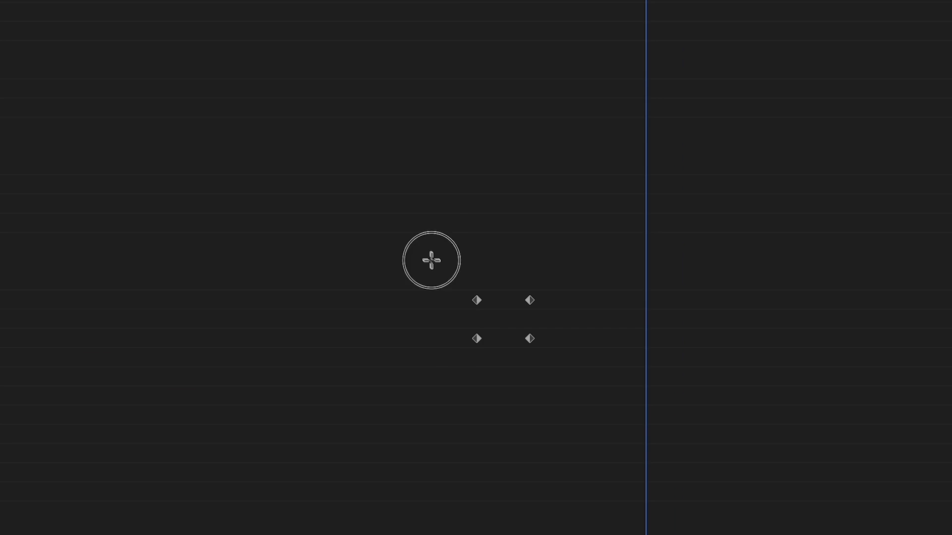
{"action": "left_click_drag", "start_coordinate": [530, 284], "coordinate": [588, 356]}
{"action": "right_click", "coordinate": [563, 344]}
{"action": "mouse_move", "coordinate": [647, 471]}
{"action": "left_click", "coordinate": [712, 470]}
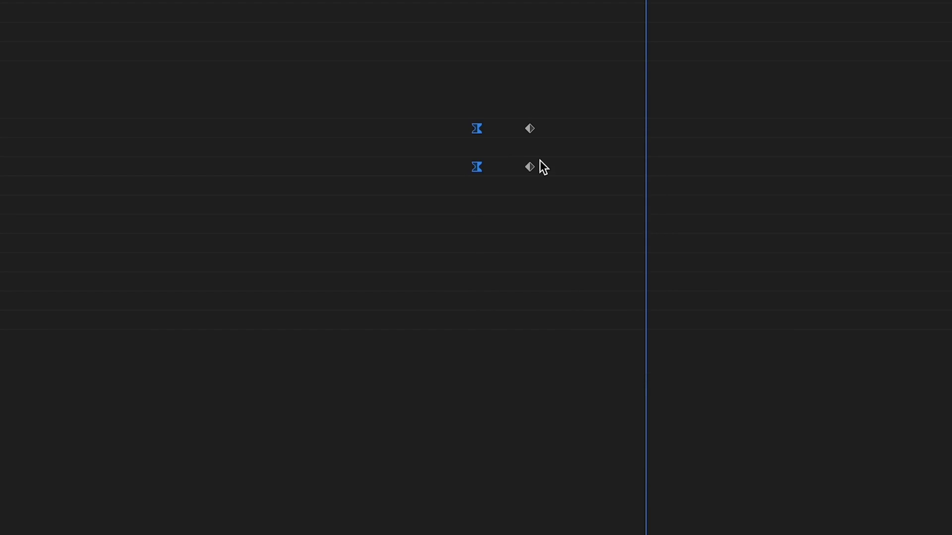
{"action": "left_click_drag", "start_coordinate": [530, 182], "coordinate": [525, 180]}
{"action": "right_click", "coordinate": [529, 172]}
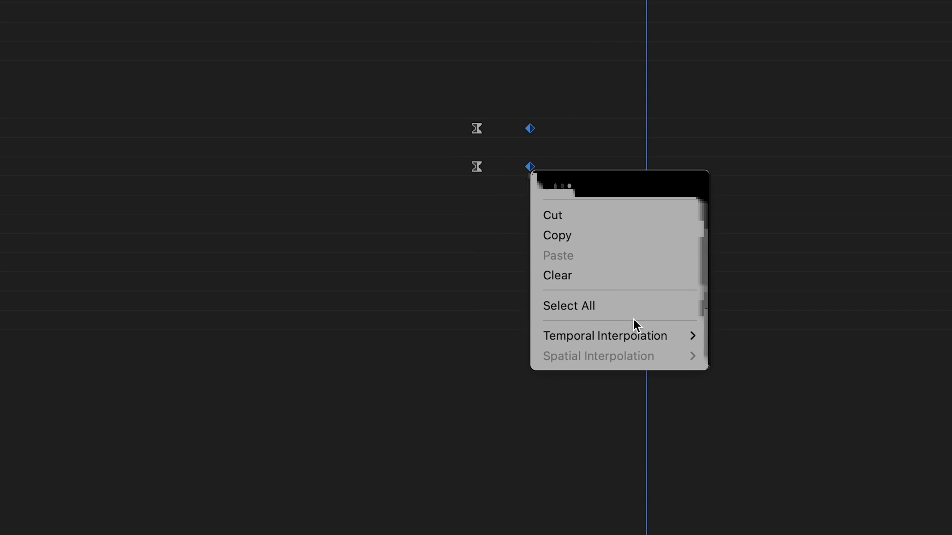
{"action": "mouse_move", "coordinate": [644, 334]}
{"action": "left_click", "coordinate": [764, 447]}
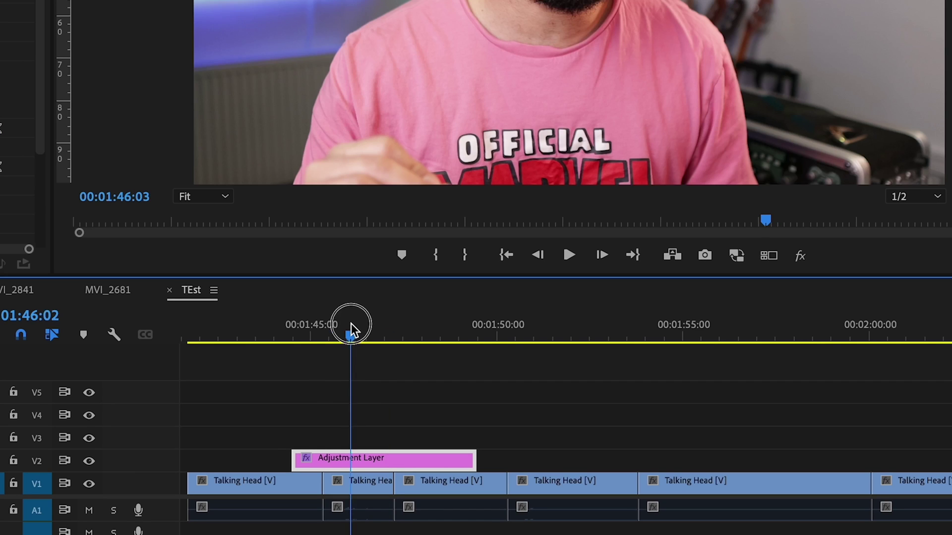
- Scrub through the eased zoom, add the Short Whoosh sound effect beneath it on A2 and play it back
{"action": "mouse_move", "coordinate": [351, 323]}
{"action": "left_mouse_down"}
{"action": "mouse_move", "coordinate": [308, 331]}
{"action": "mouse_move", "coordinate": [338, 334]}
{"action": "left_mouse_up"}
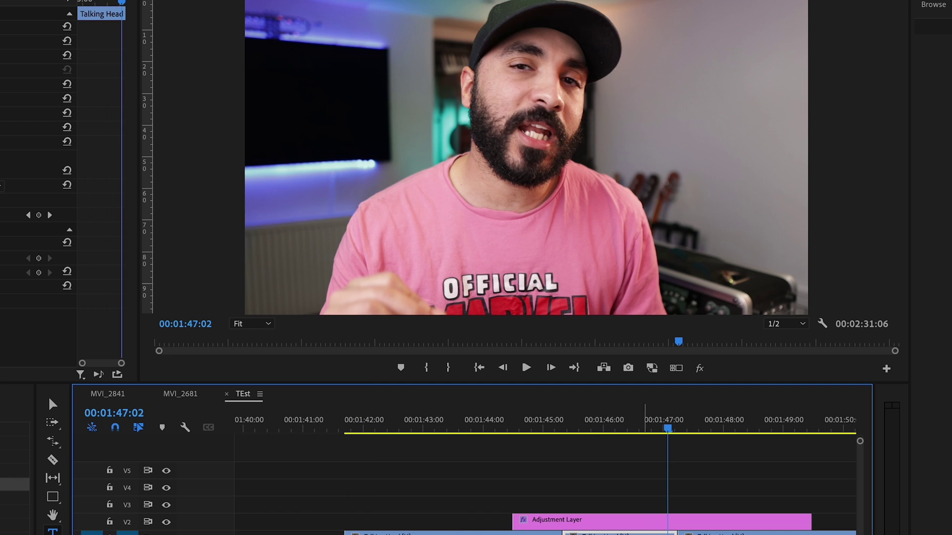
{"action": "left_click", "coordinate": [593, 429]}
{"action": "scroll", "coordinate": [600, 470], "scroll_direction": "down", "scroll_amount": 3}
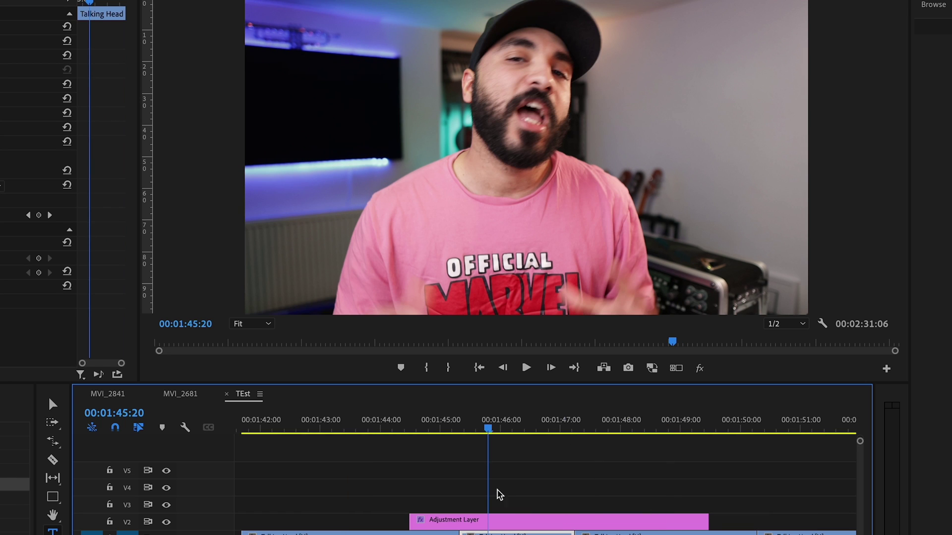
{"action": "key", "text": "space"}
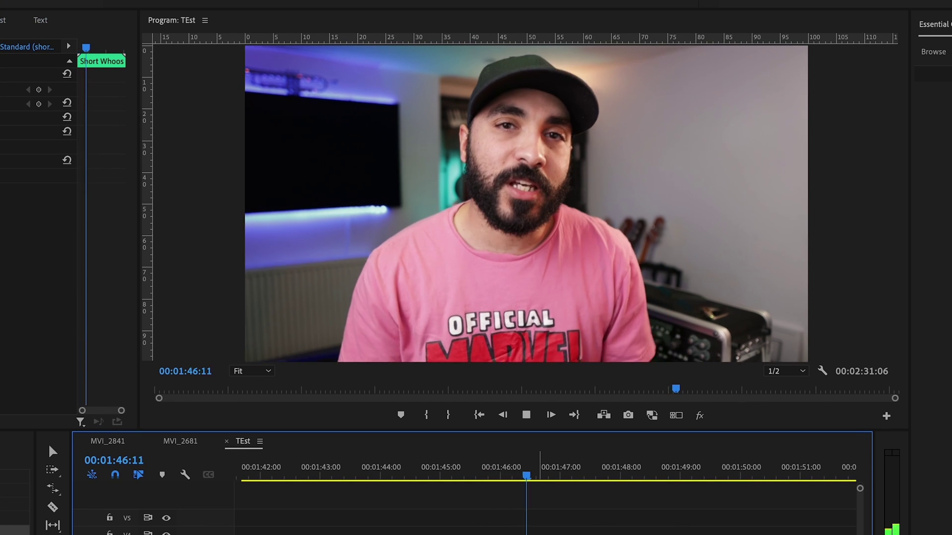
{"action": "key", "text": "space"}
- Duplicate the V2 adjustment layer 12 seconds 8 frames further along the track, over the end of a longer Talking Head clip
{"action": "key", "text": "minus"}
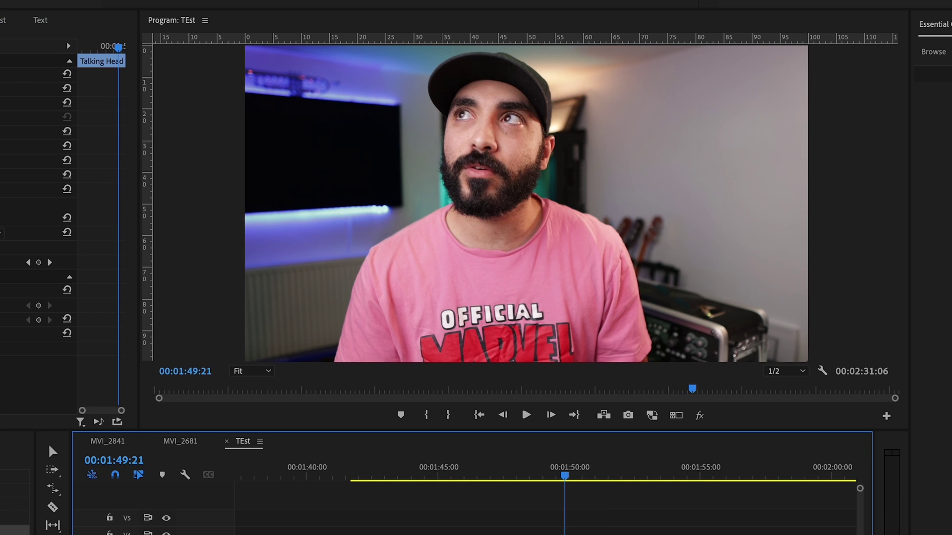
{"action": "scroll", "coordinate": [545, 500], "scroll_direction": "down", "scroll_amount": 3}
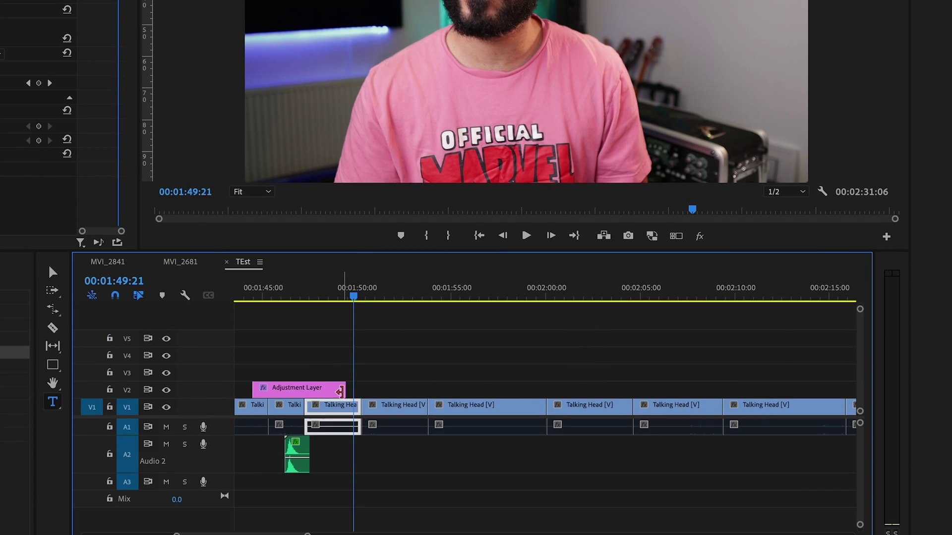
{"action": "left_click_drag", "start_coordinate": [338, 390], "coordinate": [577, 391]}
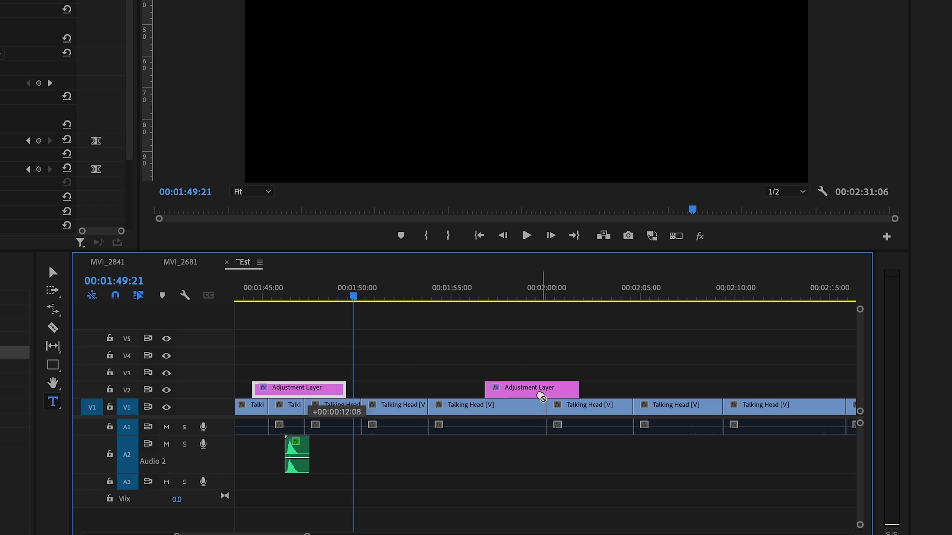
- Delete the existing Position and Scale keyframes from the duplicated adjustment layer's Transform effect
{"action": "left_click", "coordinate": [495, 296]}
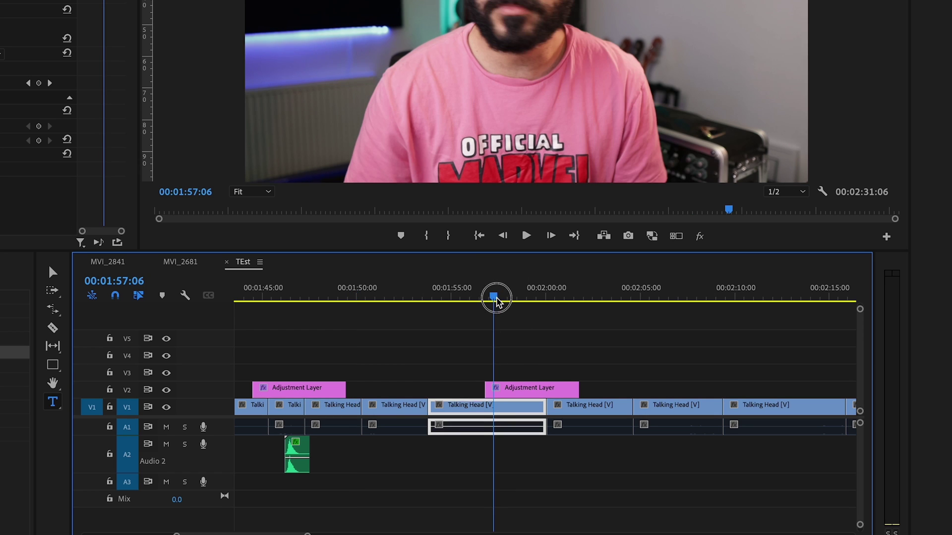
{"action": "left_click", "coordinate": [531, 390]}
{"action": "left_click_drag", "start_coordinate": [97, 110], "coordinate": [88, 172]}
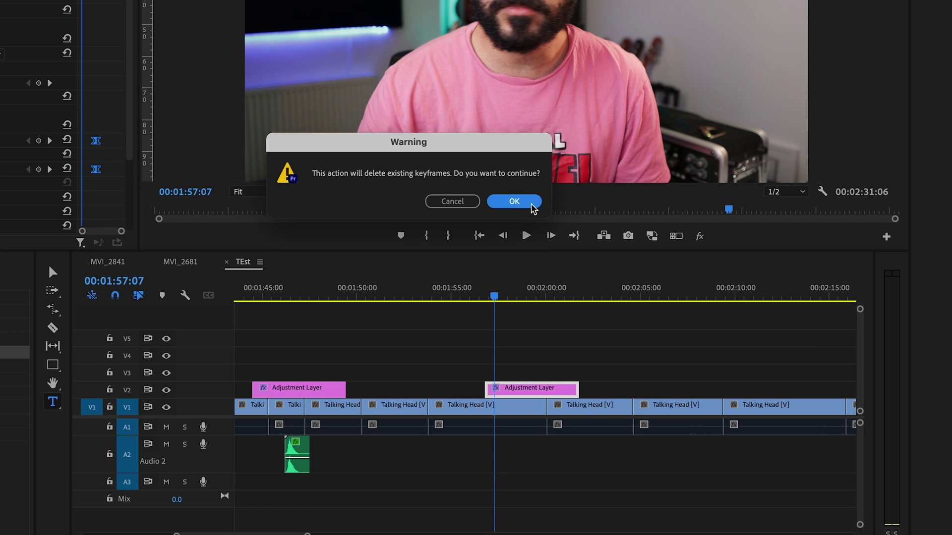
{"action": "left_click", "coordinate": [528, 204]}
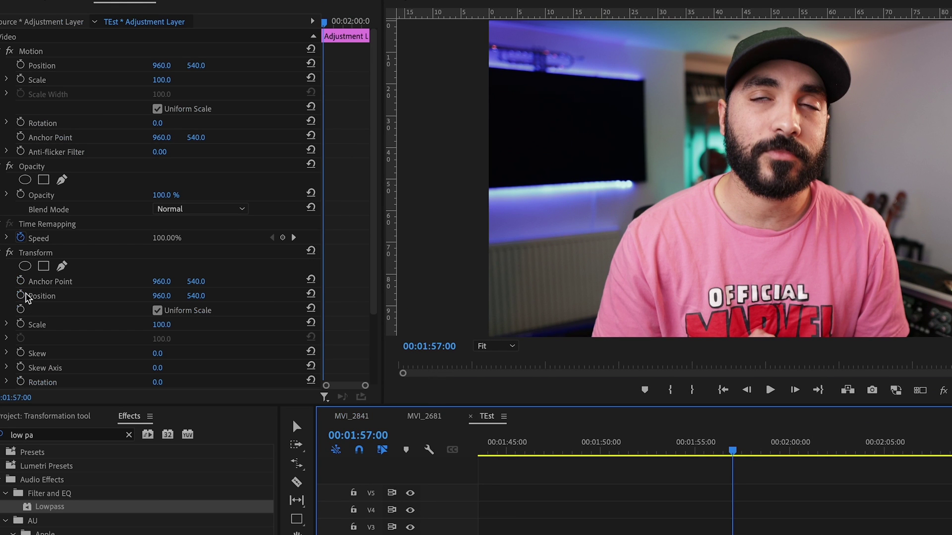
- Keyframe Transform Position and Scale at 00:01:57:00, and increase Scale and vertical Position at 00:02:00:02 for a slow zoom-in
{"action": "left_click", "coordinate": [20, 295]}
{"action": "left_click", "coordinate": [21, 324]}
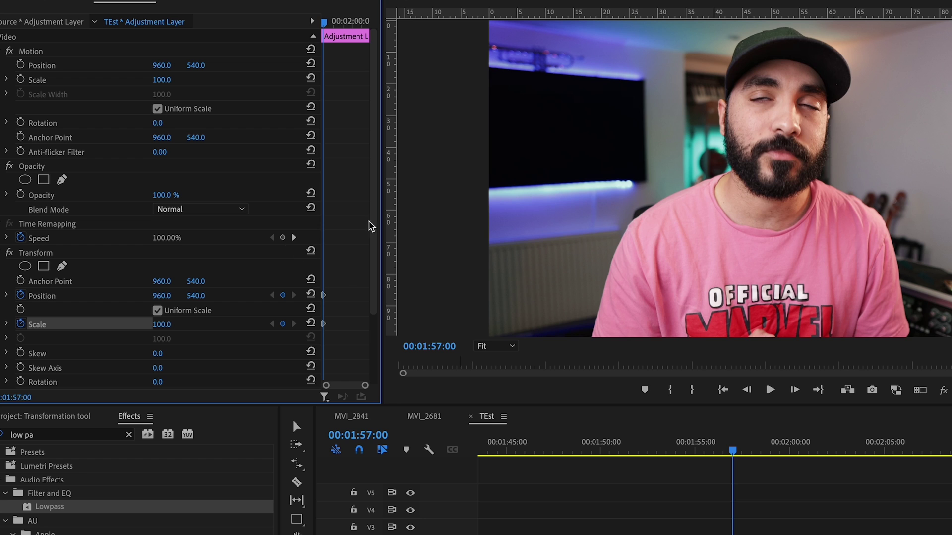
{"action": "left_click_drag", "start_coordinate": [810, 452], "coordinate": [789, 451]}
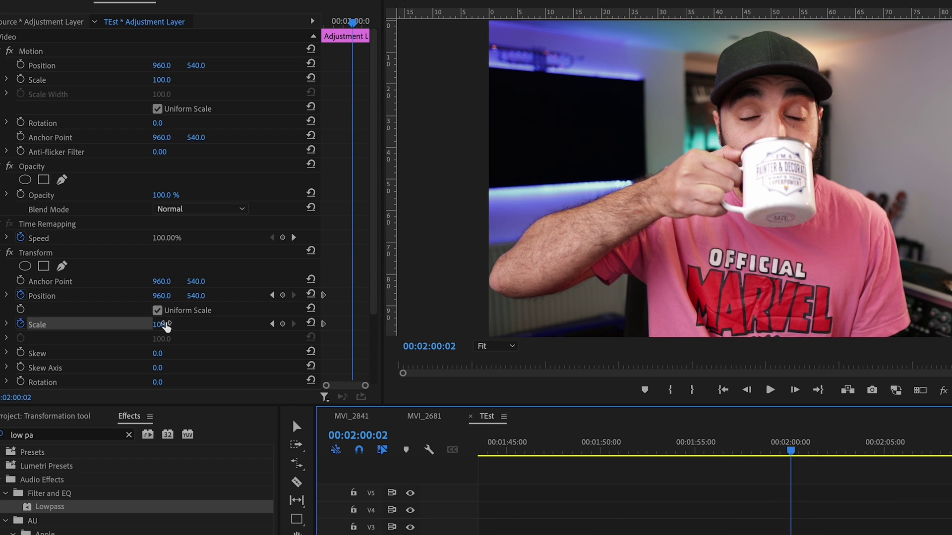
{"action": "left_click_drag", "start_coordinate": [165, 325], "coordinate": [178, 325]}
{"action": "left_click_drag", "start_coordinate": [193, 296], "coordinate": [229, 296]}
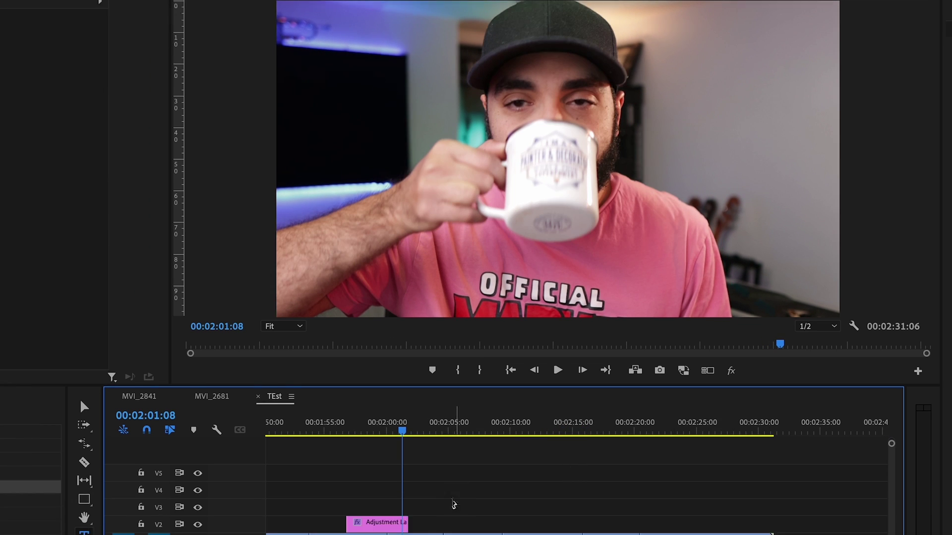
- Duplicate the slow-zoom adjustment layer further along V2 and shift the third layer earlier so it spans a Talking Head cut
{"action": "left_click_drag", "start_coordinate": [383, 490], "coordinate": [537, 490]}
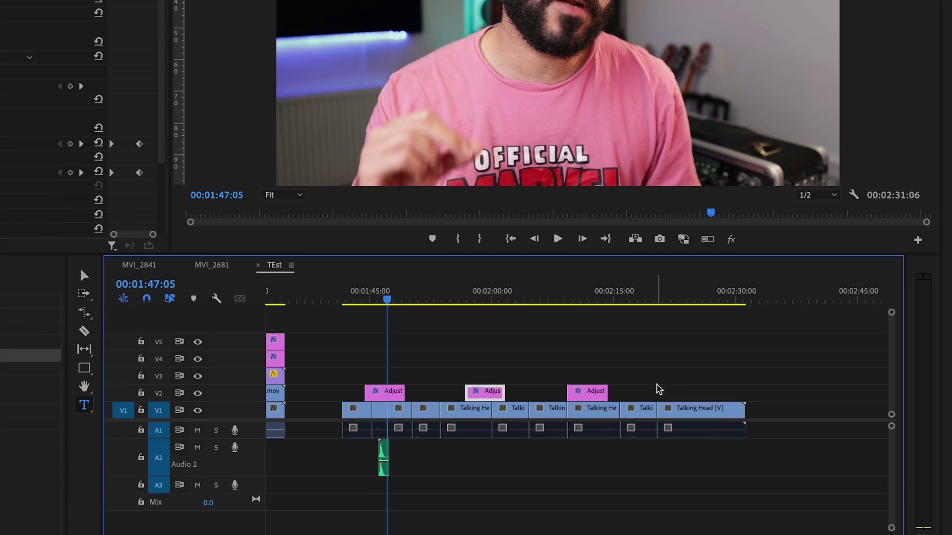
{"action": "left_click_drag", "start_coordinate": [596, 393], "coordinate": [585, 393]}
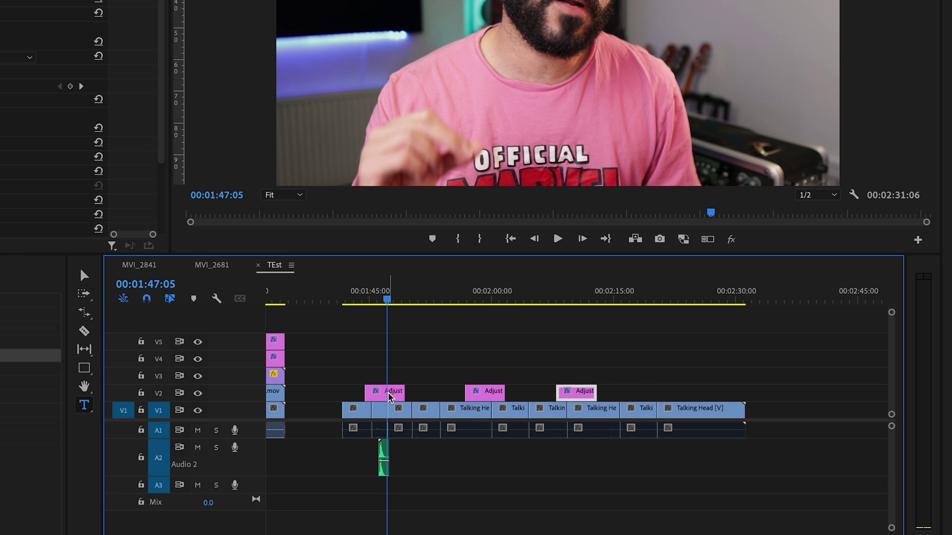
- Place an adjustment layer on V2 across the cut between the two basketball clips
{"action": "key", "text": "="}
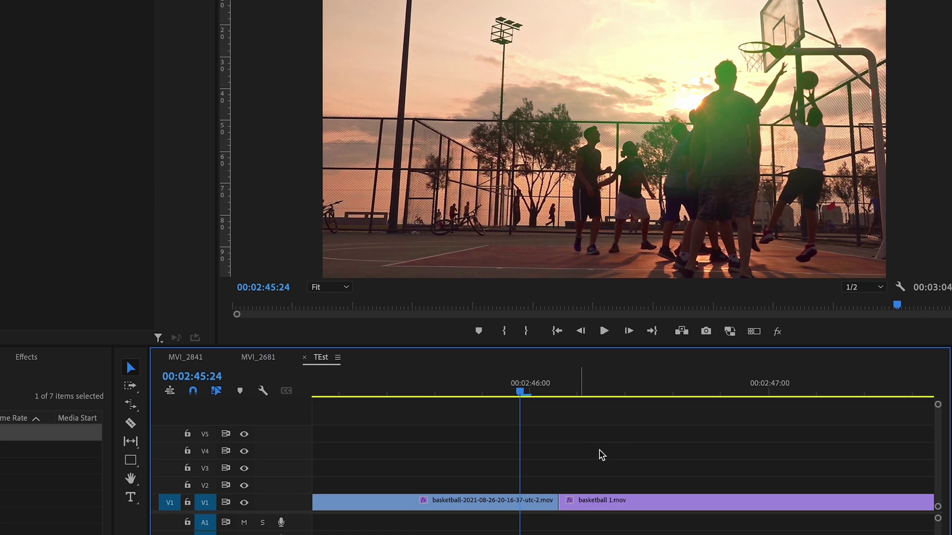
{"action": "left_click", "coordinate": [510, 349]}
{"action": "mouse_move", "coordinate": [527, 398]}
{"action": "left_mouse_down"}
{"action": "mouse_move", "coordinate": [631, 393]}
{"action": "mouse_move", "coordinate": [523, 401]}
{"action": "left_mouse_up"}
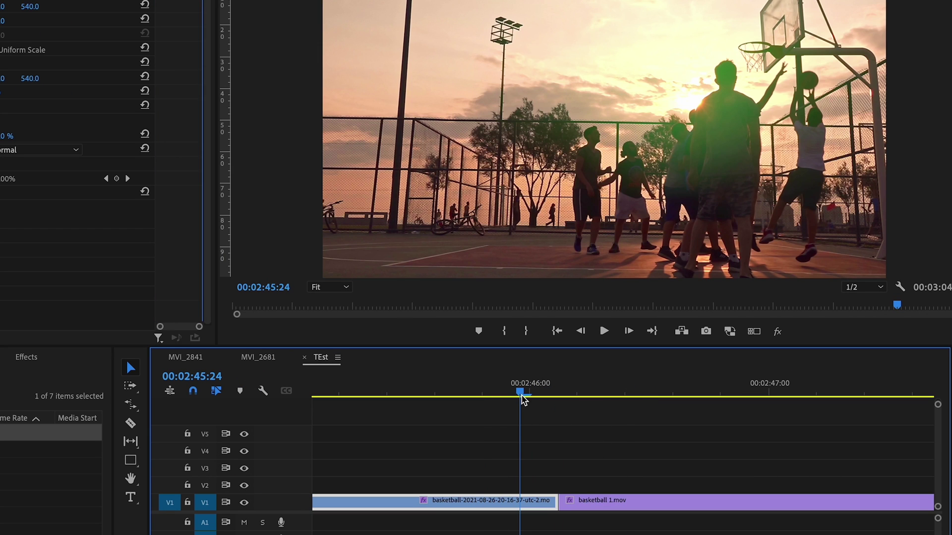
{"action": "left_click", "coordinate": [3, 466]}
{"action": "left_click_drag", "start_coordinate": [2, 432], "coordinate": [498, 484]}
- Trim the V2 adjustment layer to the three frames between 00:02:46:00 and the cut at 00:02:46:03
{"action": "left_click", "coordinate": [560, 396]}
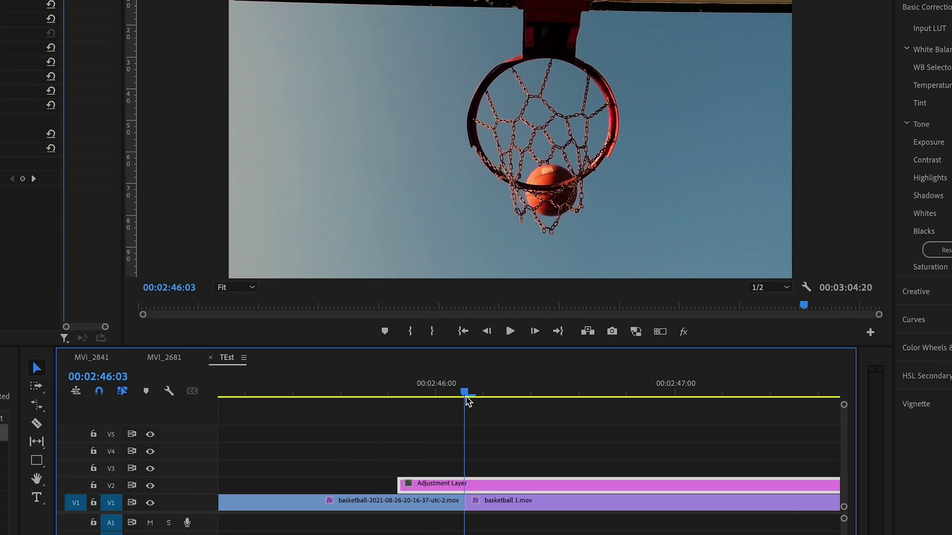
{"action": "key", "text": "Left"}
{"action": "key", "text": "Left"}
{"action": "key", "text": "Left"}
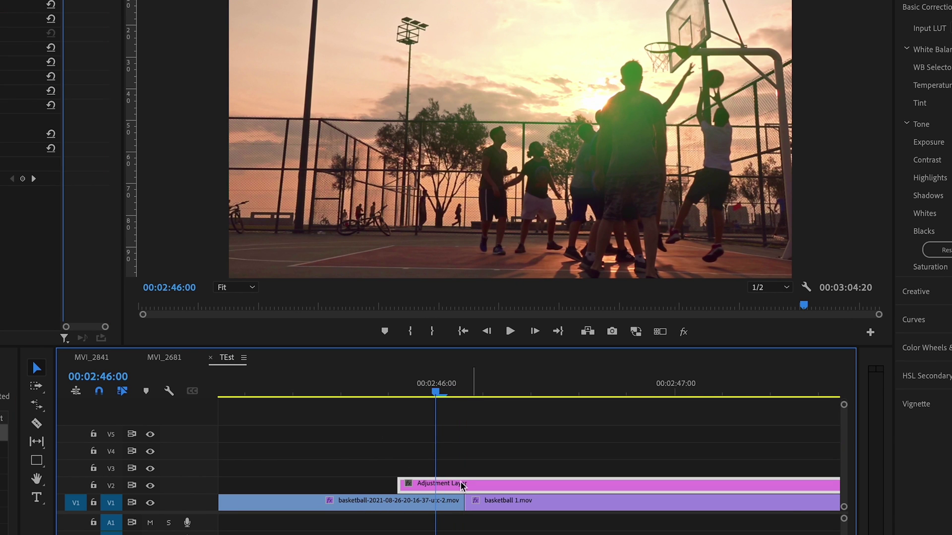
{"action": "left_click", "coordinate": [433, 389]}
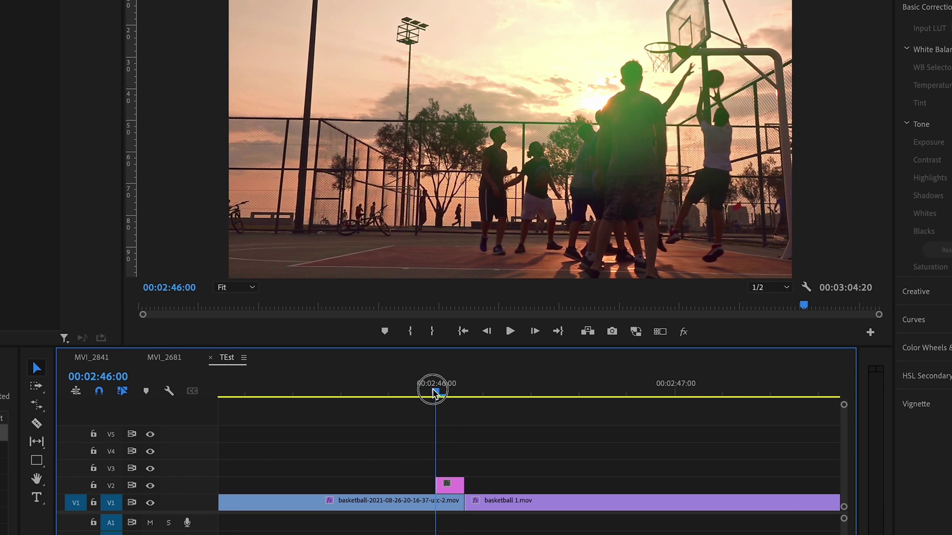
- Duplicate the three-frame adjustment layer directly after the cut, over the start of basketball 1.mov
{"action": "mouse_move", "coordinate": [432, 392]}
{"action": "left_mouse_down"}
{"action": "mouse_move", "coordinate": [463, 389]}
{"action": "mouse_move", "coordinate": [446, 393]}
{"action": "left_mouse_up"}
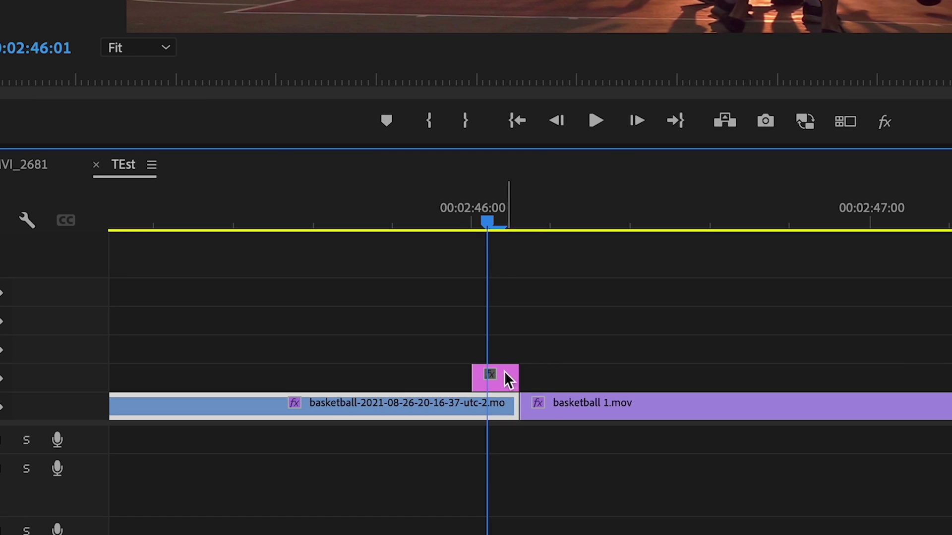
{"action": "left_click", "coordinate": [456, 485]}
{"action": "left_click_drag", "start_coordinate": [501, 379], "coordinate": [551, 382]}
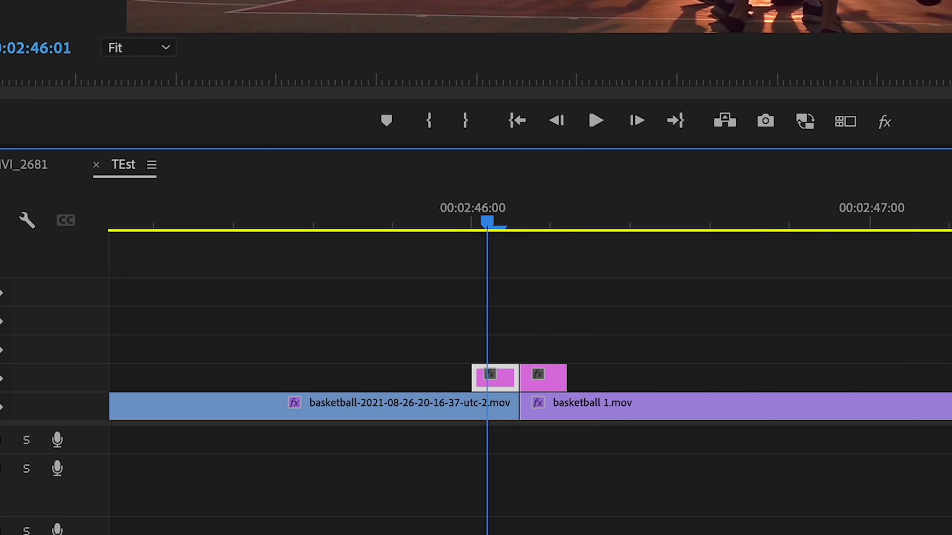
- Apply Transform to the adjustment layer before the cut and keyframe Scale from 100 at 00:02:46:00 to 300 at 00:02:46:03
{"action": "left_click", "coordinate": [569, 374]}
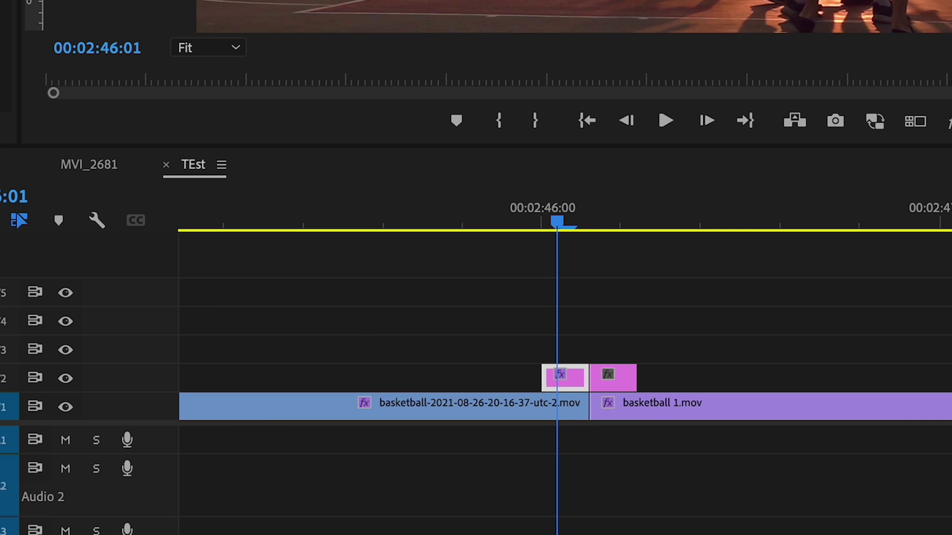
{"action": "key", "text": "Left"}
{"action": "left_click", "coordinate": [47, 246]}
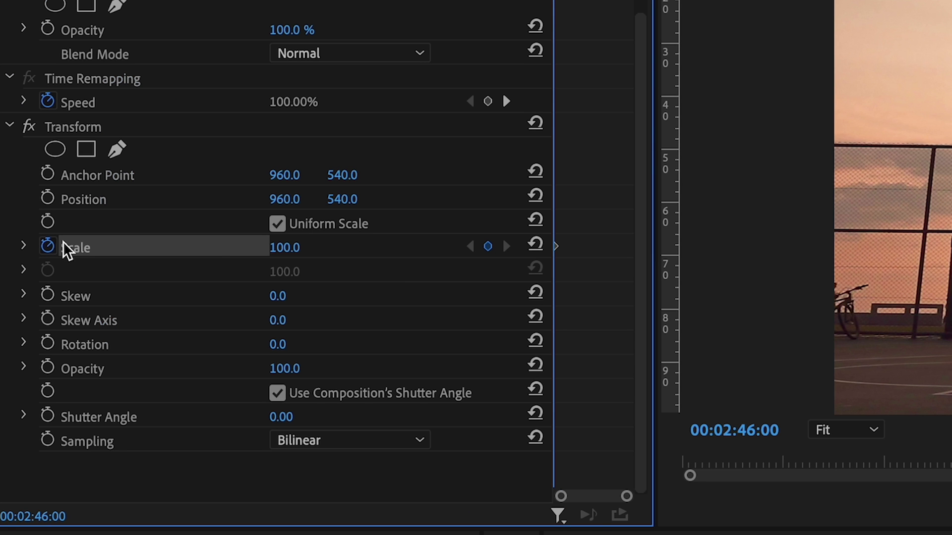
{"action": "left_click", "coordinate": [506, 247]}
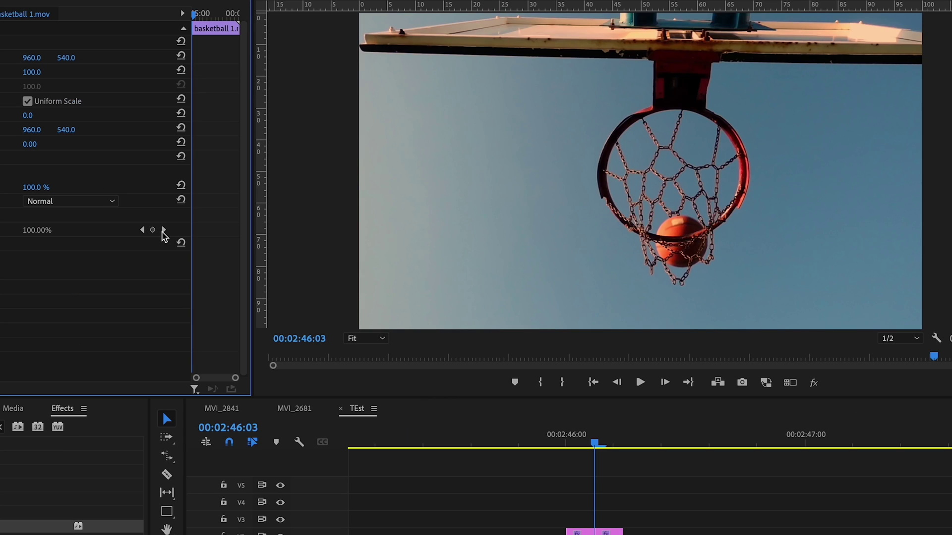
{"action": "key", "text": "Left"}
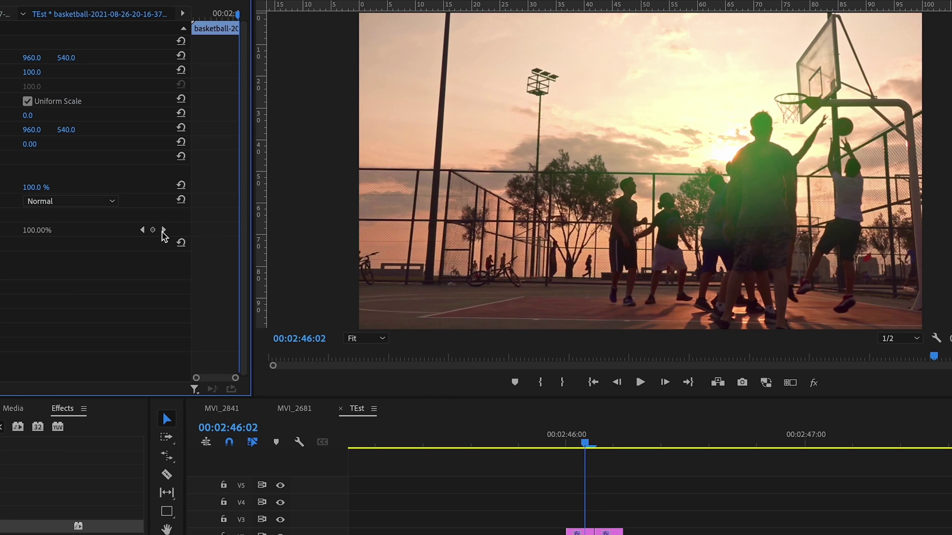
{"action": "key", "text": "Right"}
{"action": "left_click", "coordinate": [41, 229]}
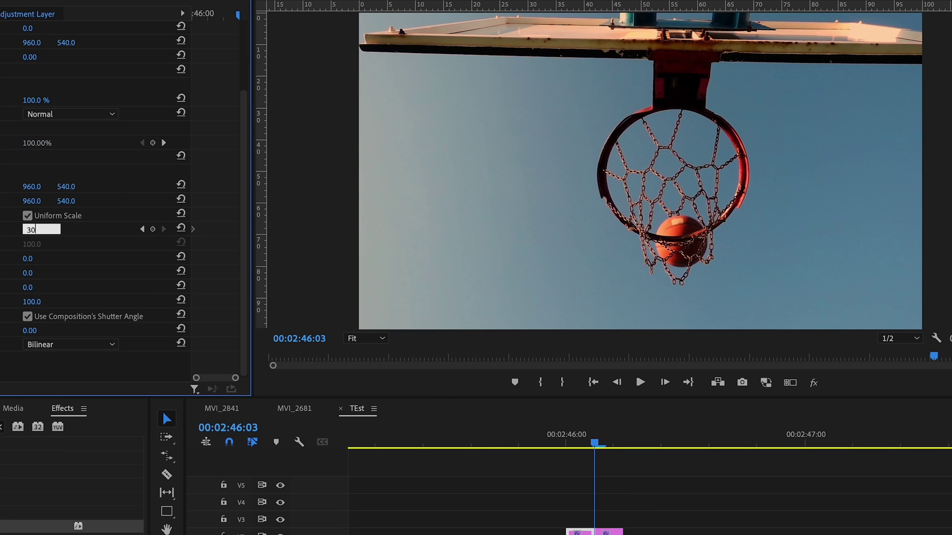
- Turn off Use Composition's Shutter Angle in the first layer's Transform effect and set Shutter Angle to 180
{"action": "left_click", "coordinate": [573, 439]}
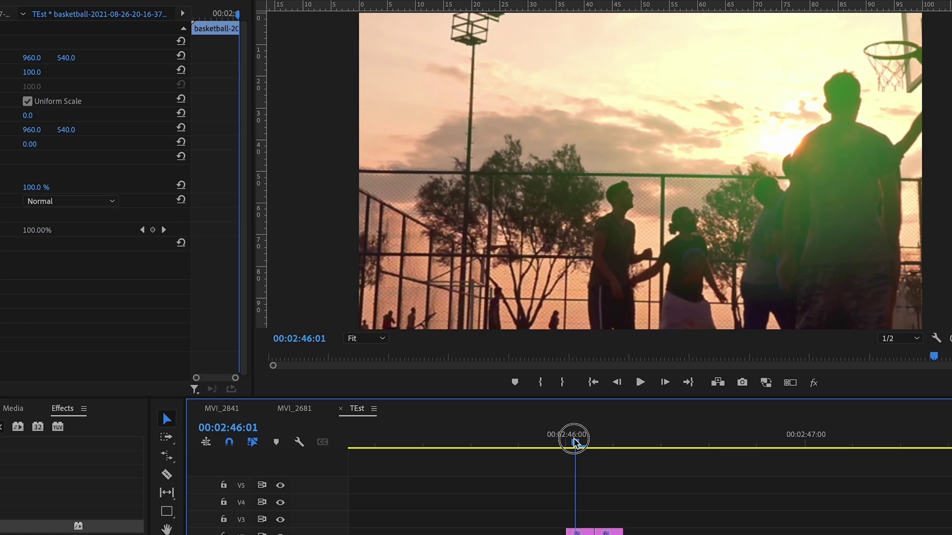
{"action": "key", "text": "Left"}
{"action": "left_click", "coordinate": [587, 532]}
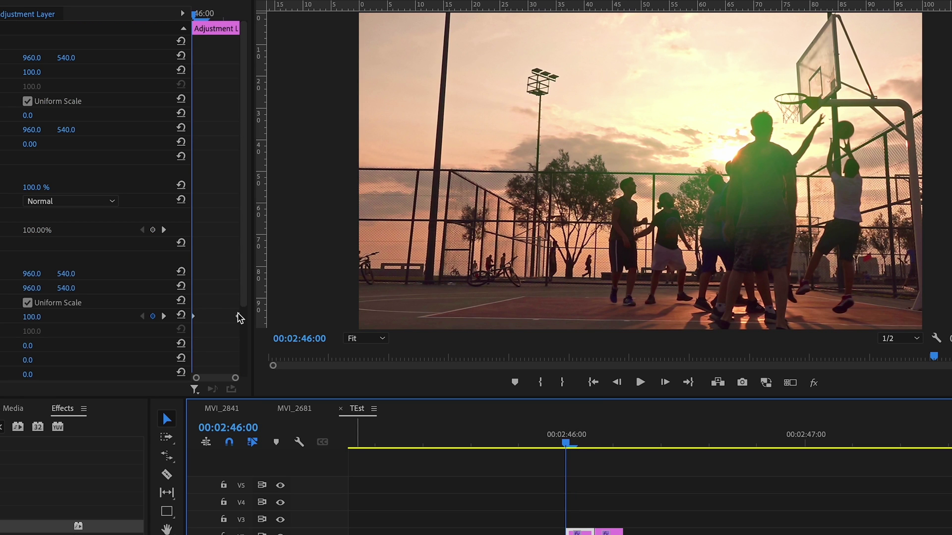
{"action": "scroll", "coordinate": [233, 315], "scroll_direction": "down", "scroll_amount": 3}
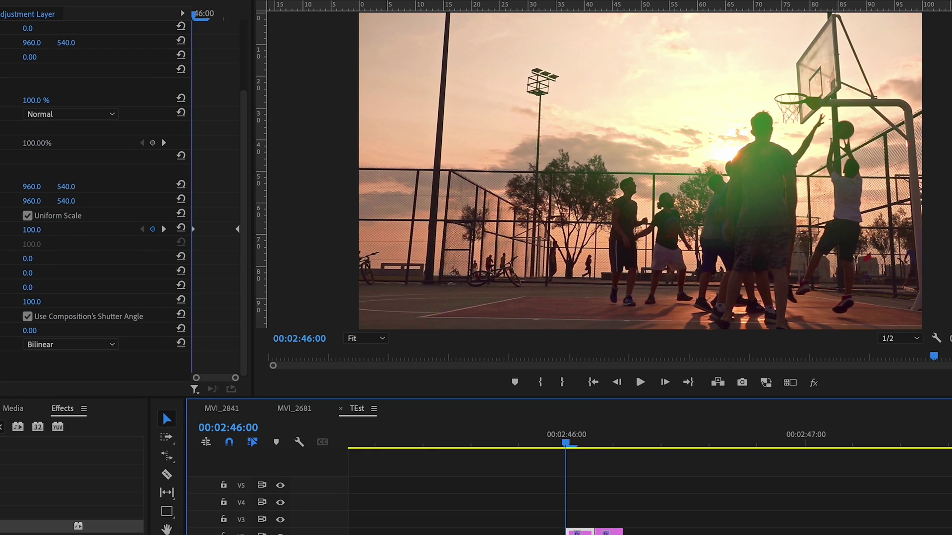
{"action": "left_click", "coordinate": [28, 316]}
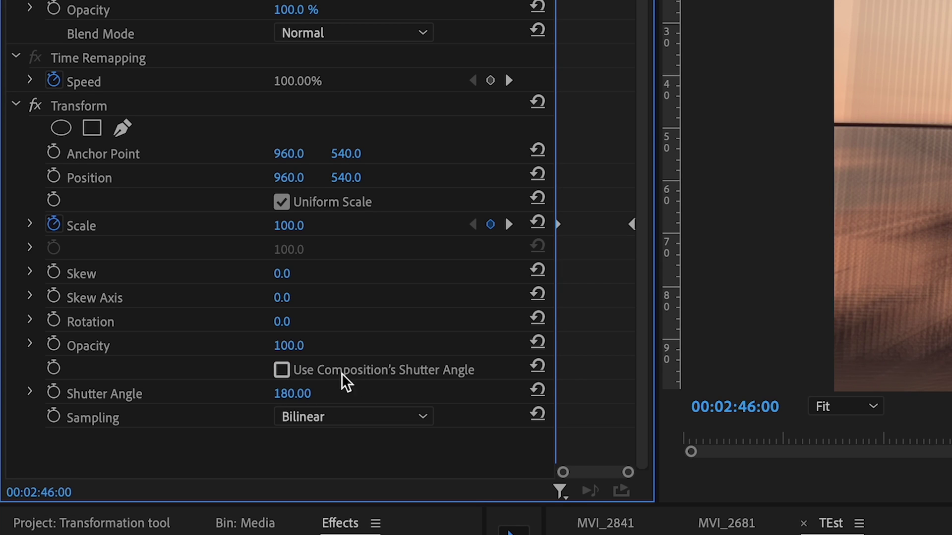
- Apply Ease Out to the first Scale keyframe and Ease In to the last, and play back the zoom
{"action": "left_click", "coordinate": [30, 226]}
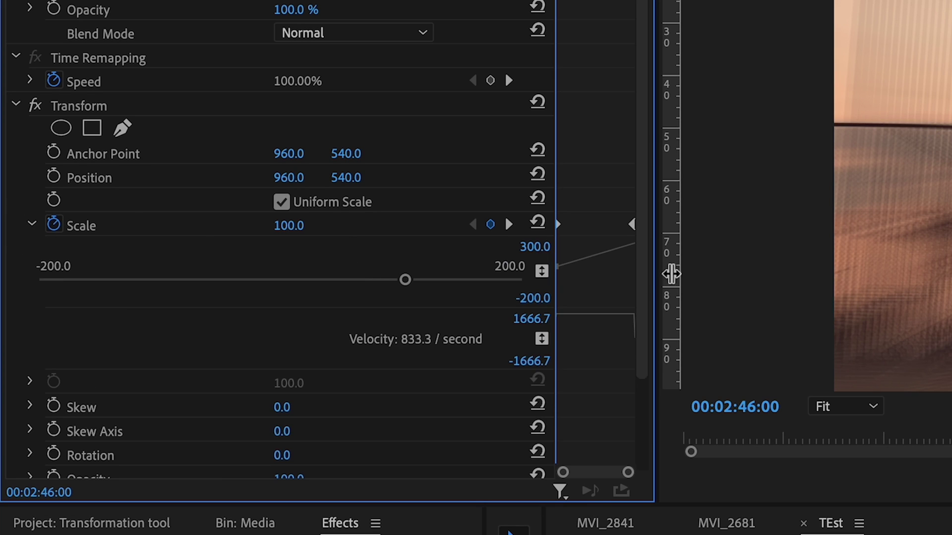
{"action": "right_click", "coordinate": [558, 227]}
{"action": "left_click", "coordinate": [635, 488]}
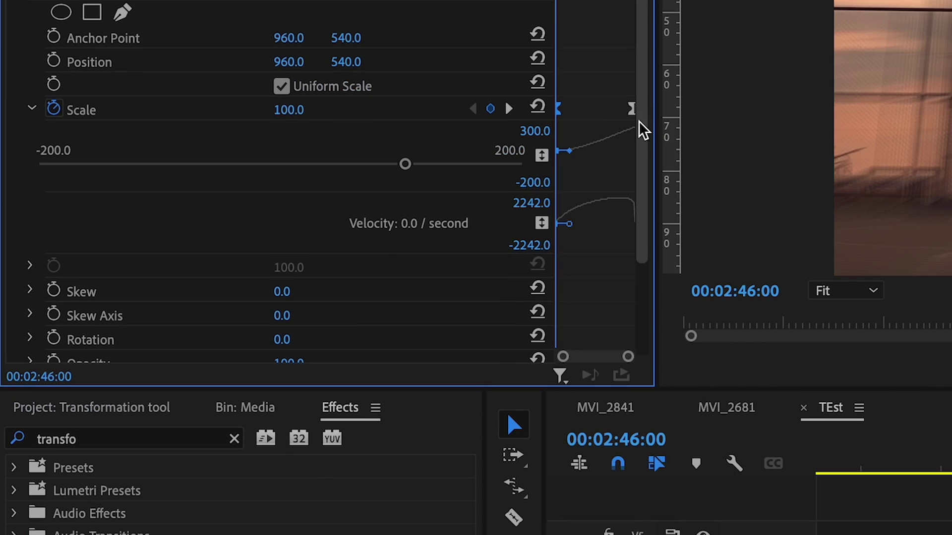
{"action": "right_click", "coordinate": [632, 113]}
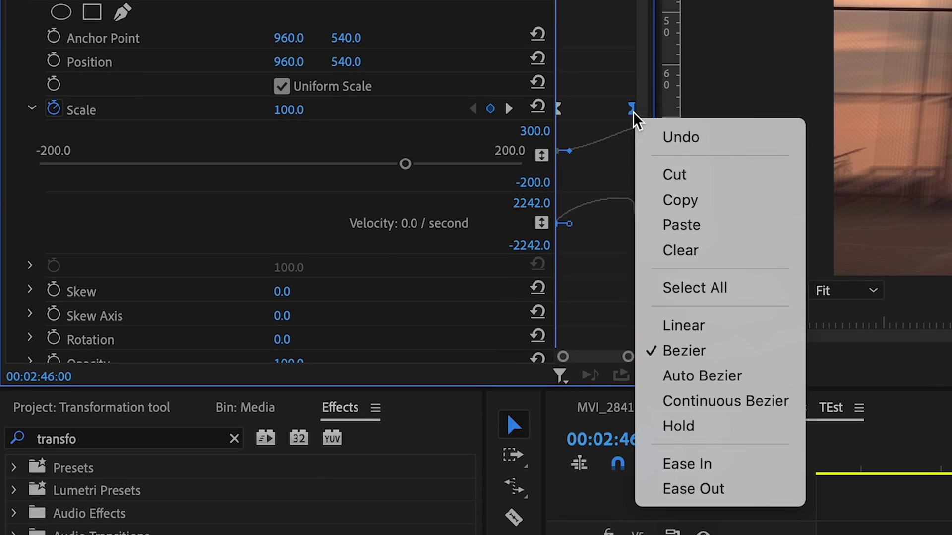
{"action": "left_click", "coordinate": [712, 465]}
{"action": "mouse_move", "coordinate": [530, 386]}
{"action": "left_mouse_down"}
{"action": "mouse_move", "coordinate": [520, 385]}
{"action": "mouse_move", "coordinate": [541, 385]}
{"action": "left_mouse_up"}
{"action": "key", "text": "space"}
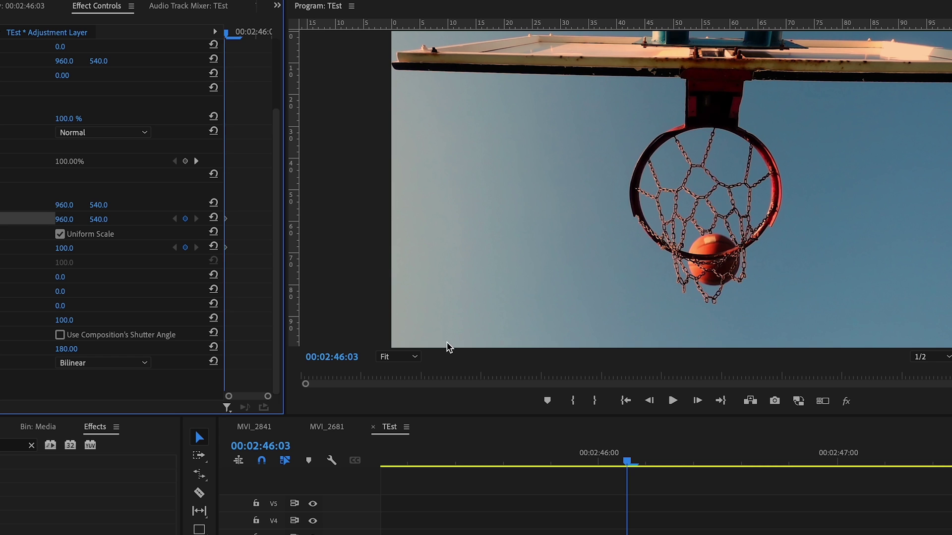
- On the adjustment layer after the cut, keyframe Transform Scale to 115 and Position to 919, 528 at 00:02:46:06
{"action": "key", "text": "Right"}
{"action": "key", "text": "Right"}
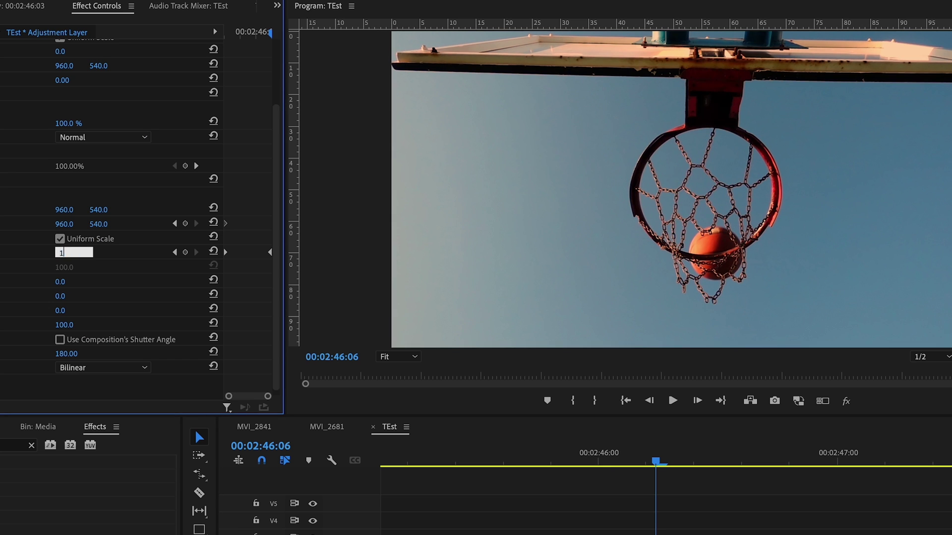
{"action": "left_click_drag", "start_coordinate": [64, 224], "coordinate": [44, 224]}
{"action": "left_click_drag", "start_coordinate": [101, 224], "coordinate": [105, 226]}
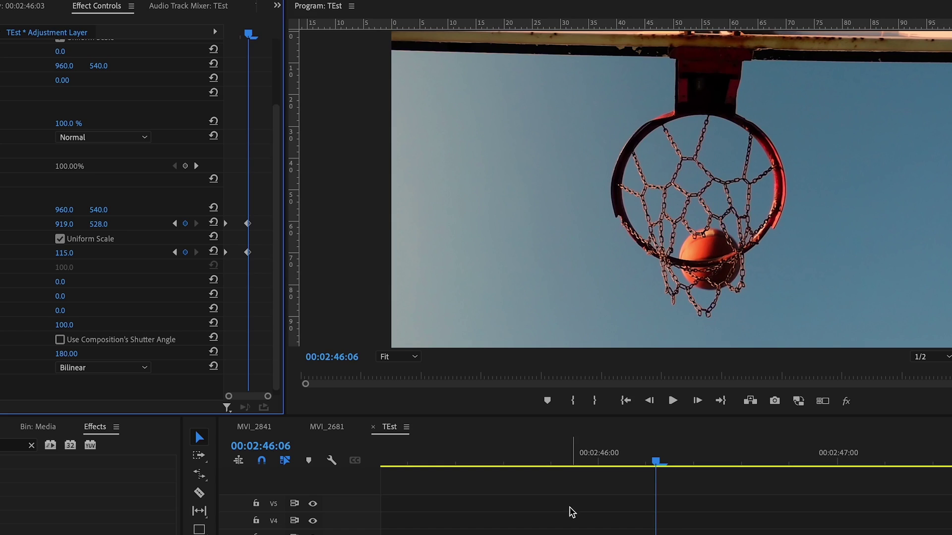
- Apply Ease Out to the second layer's starting Position and Scale keyframes, and play the transition across the cut
{"action": "key", "text": "shift+grave"}
{"action": "right_click", "coordinate": [230, 258]}
{"action": "mouse_move", "coordinate": [330, 385]}
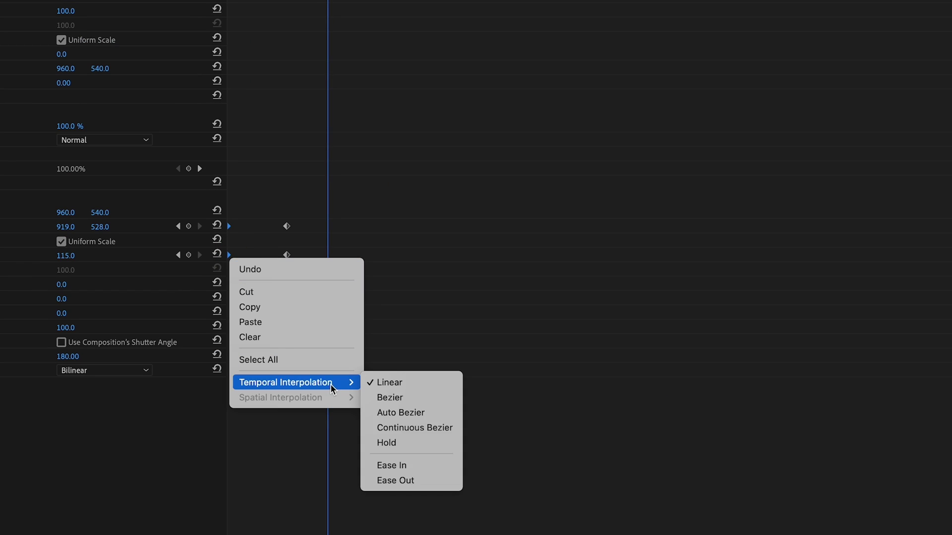
{"action": "left_click", "coordinate": [404, 480]}
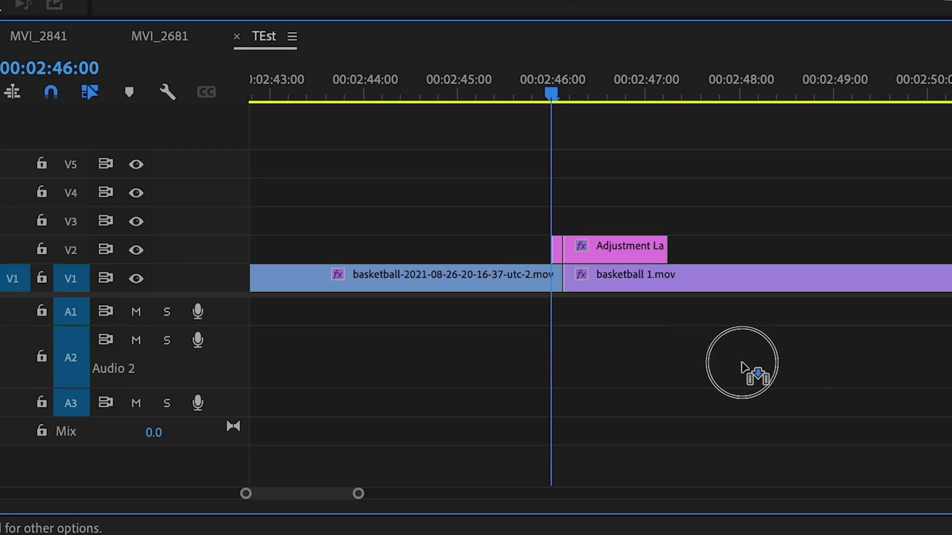
{"action": "key", "text": "equal"}
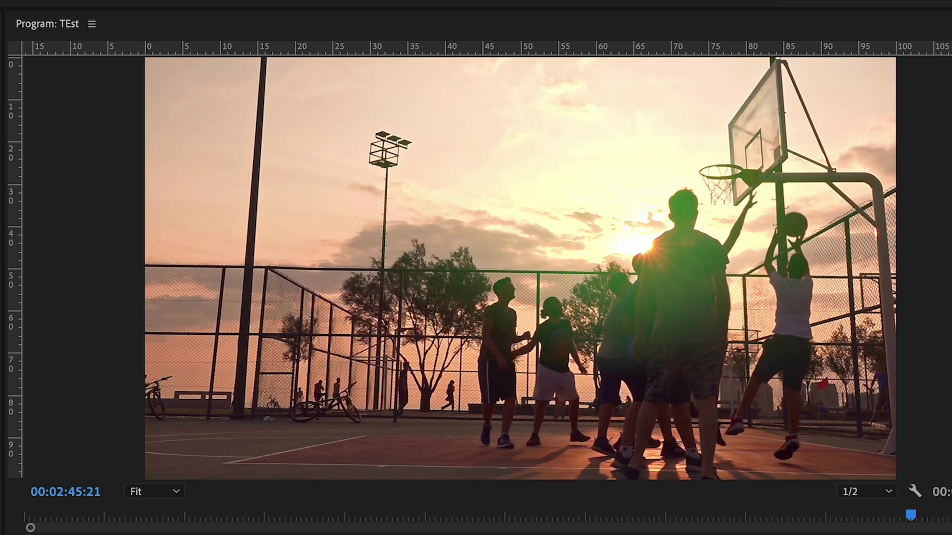
{"action": "key", "text": "space"}
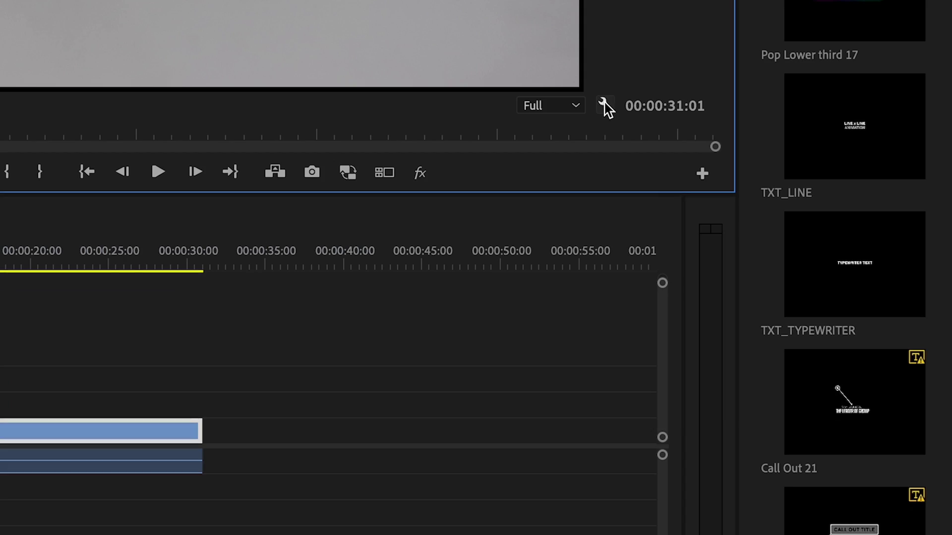
- Show guides in the Program Monitor and adjust Transform's vertical Position at 00:00:00:04 to align the dark mark with them
{"action": "left_click", "coordinate": [606, 105]}
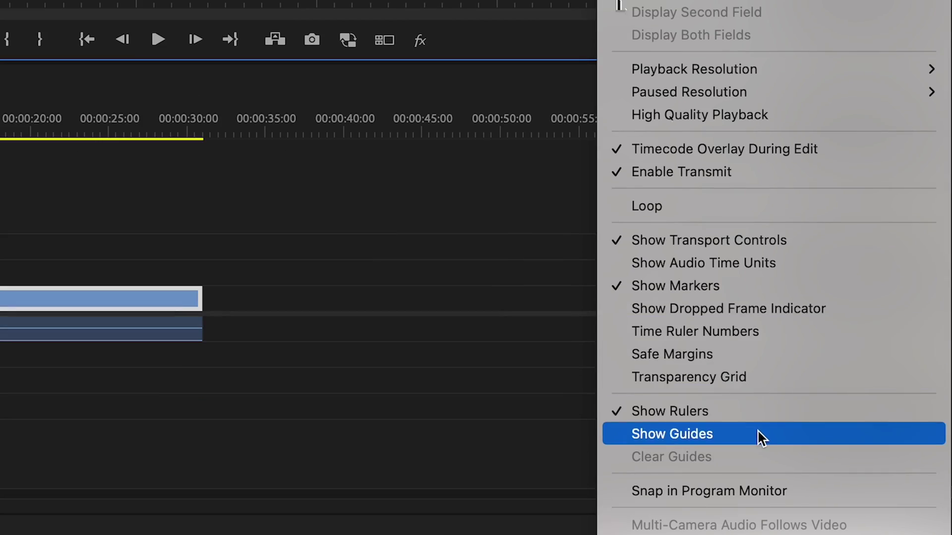
{"action": "left_click", "coordinate": [757, 435]}
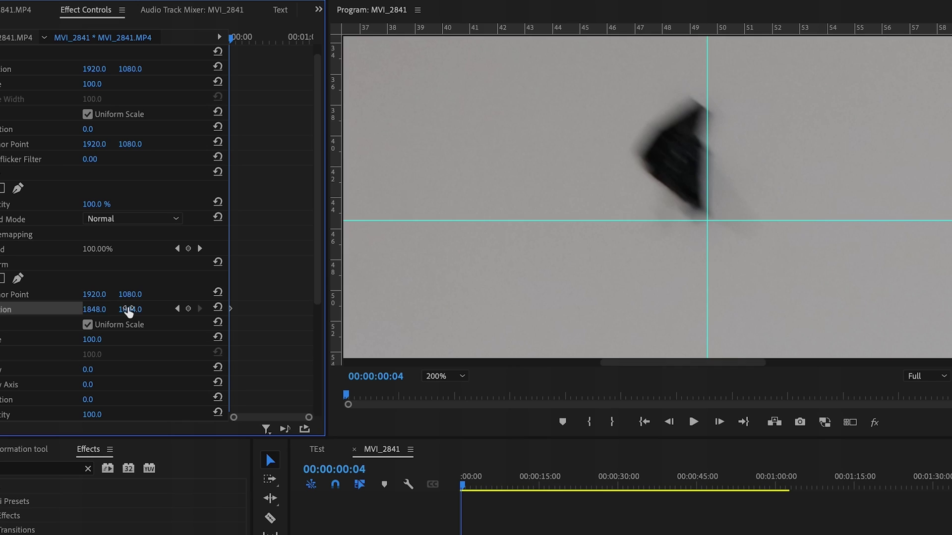
{"action": "left_click_drag", "start_coordinate": [127, 308], "coordinate": [137, 308]}
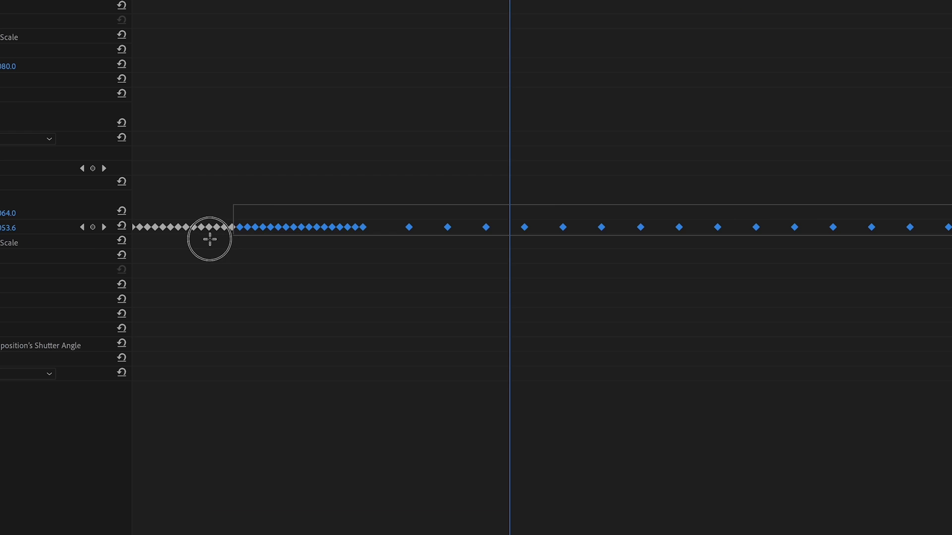
- Set the temporal interpolation of all the Transform Position keyframes to Auto Bezier
{"action": "right_click", "coordinate": [147, 231]}
{"action": "mouse_move", "coordinate": [222, 360]}
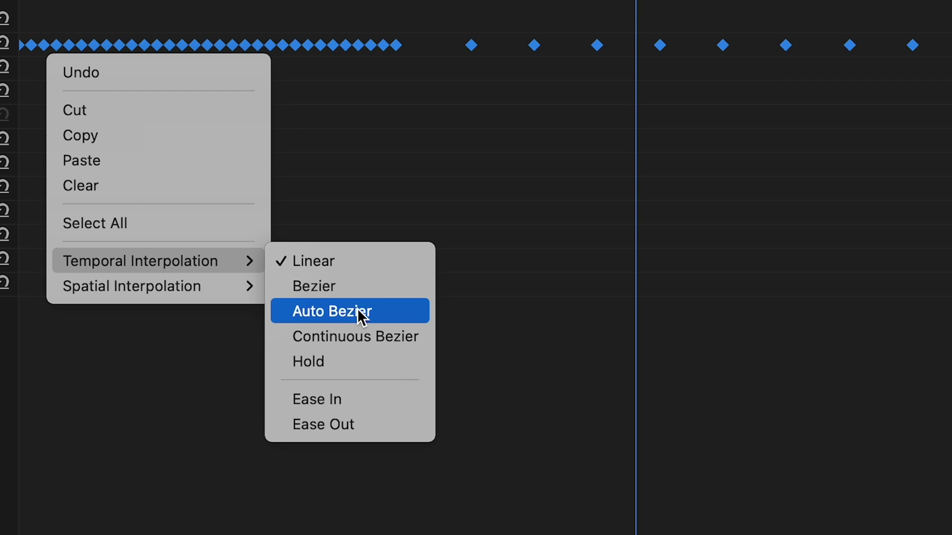
{"action": "left_click", "coordinate": [357, 311]}
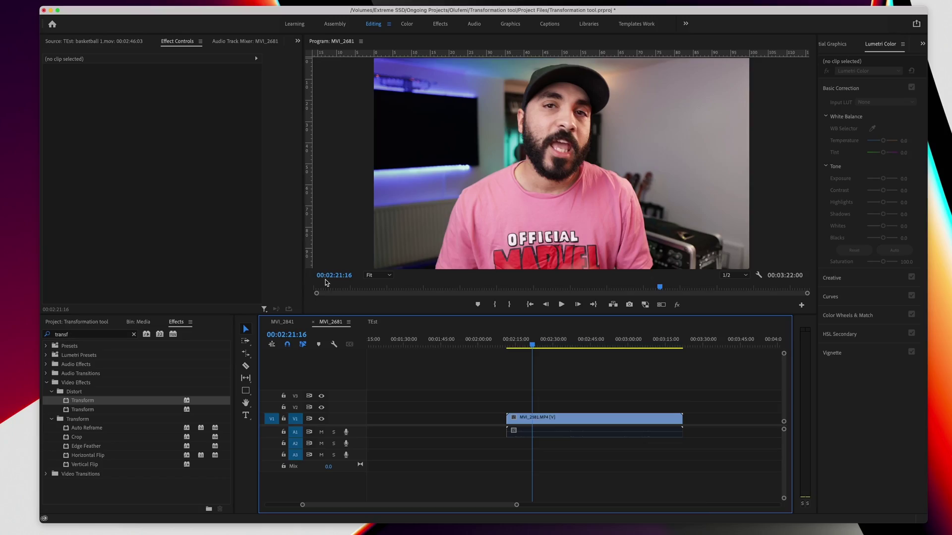
- Search the effects for "transfor" and add Transform to the MVI_2681 clip, placed above its Crop effect
{"action": "left_click", "coordinate": [541, 419]}
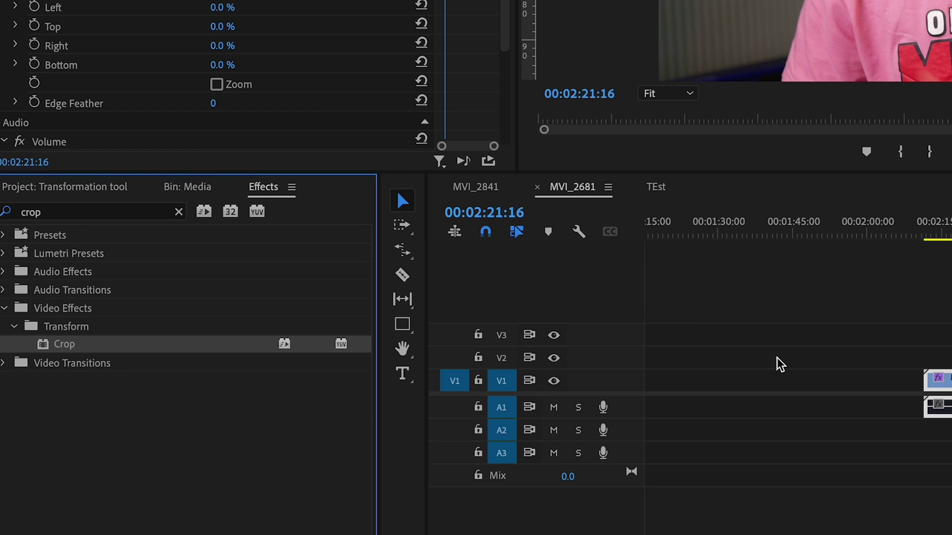
{"action": "left_click", "coordinate": [133, 214]}
{"action": "type", "text": "transfor"}
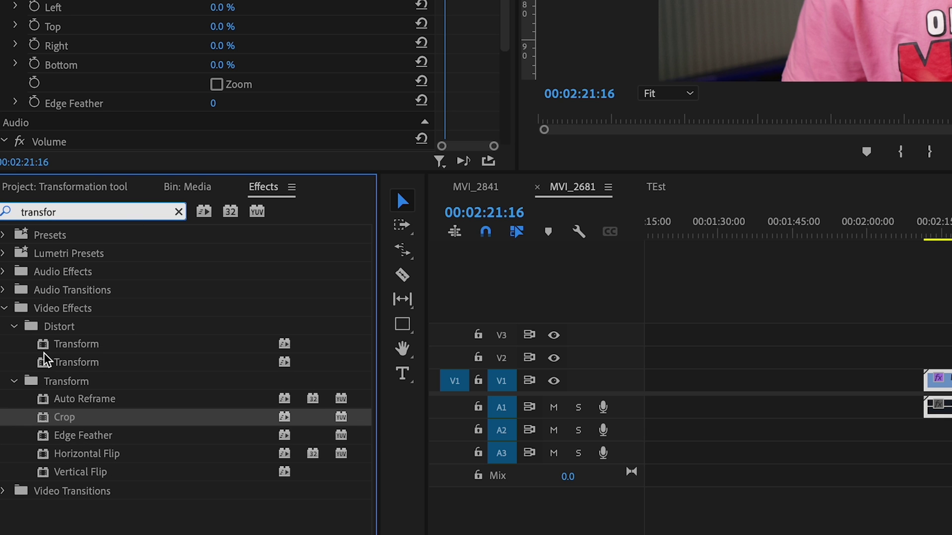
{"action": "left_click_drag", "start_coordinate": [45, 358], "coordinate": [46, 0]}
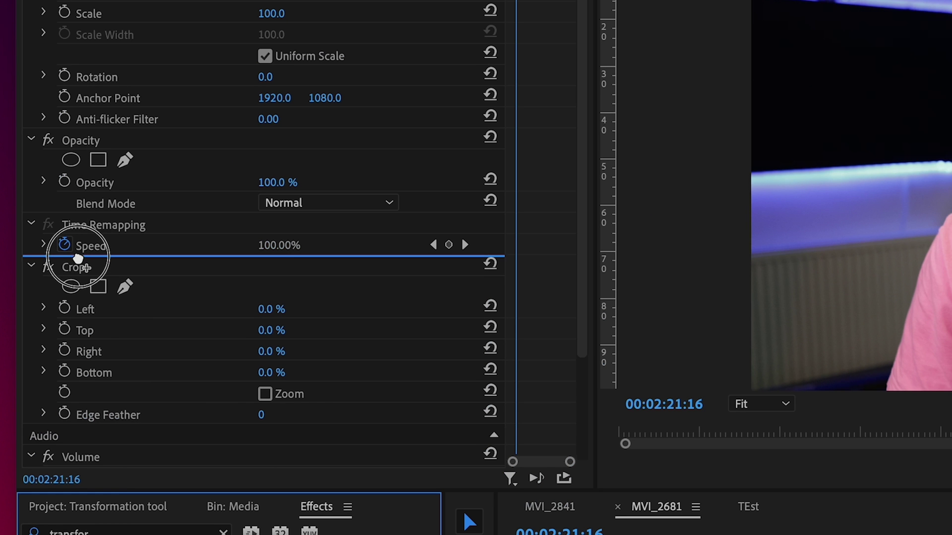
{"action": "left_click_drag", "start_coordinate": [77, 258], "coordinate": [77, 259]}
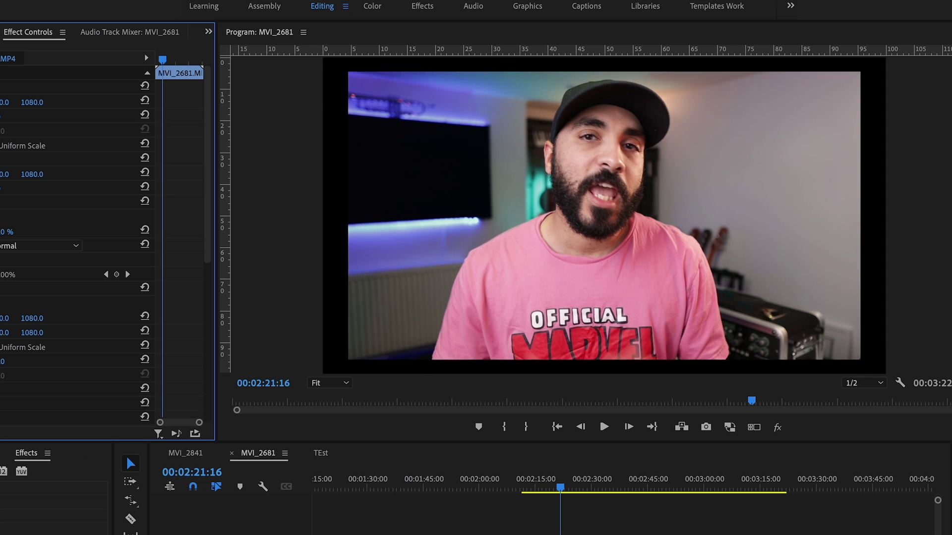
- Shrink the MVI_2681 frame with its Motion Scale, and set Transform's Position to 1963, 1080 and Scale to 105
{"action": "left_click_drag", "start_coordinate": [2, 116], "coordinate": [0, 117]}
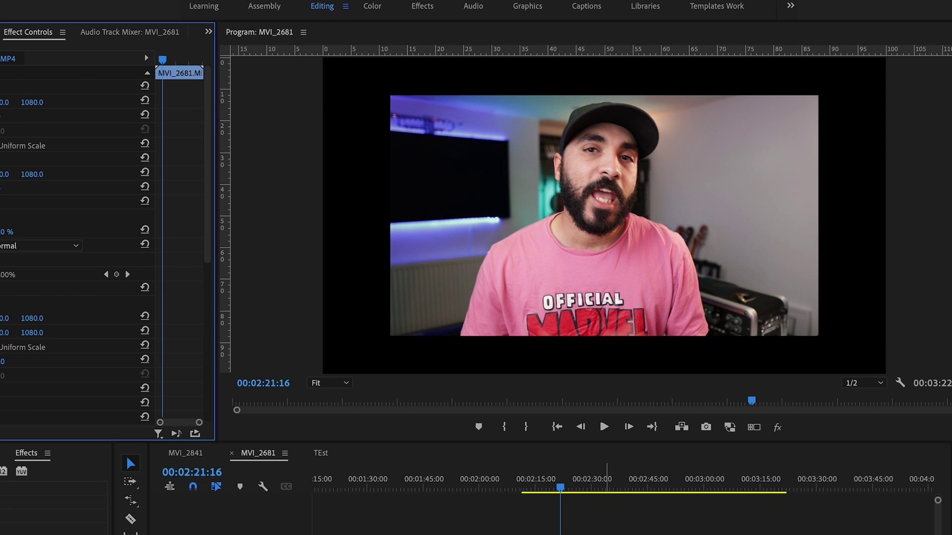
{"action": "scroll", "coordinate": [74, 340], "scroll_direction": "down", "scroll_amount": 3}
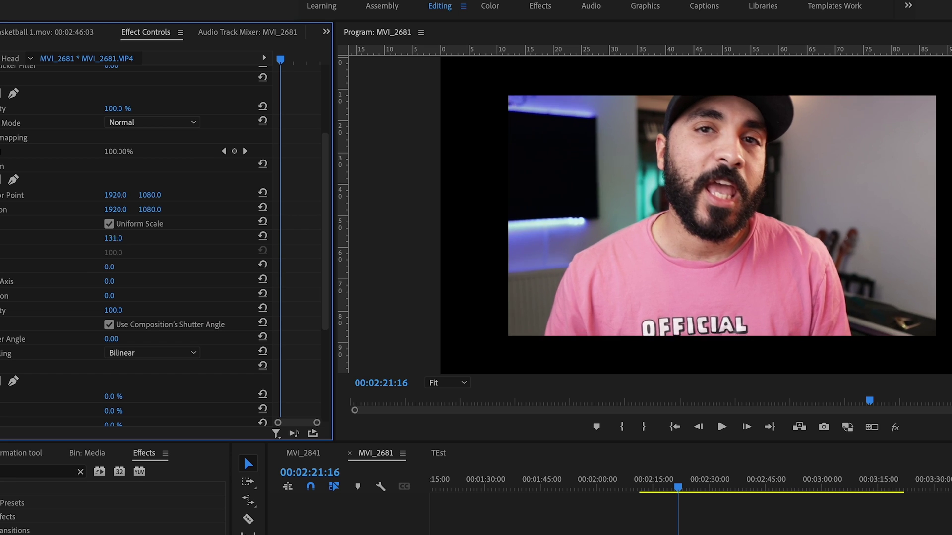
{"action": "left_click_drag", "start_coordinate": [113, 238], "coordinate": [102, 237]}
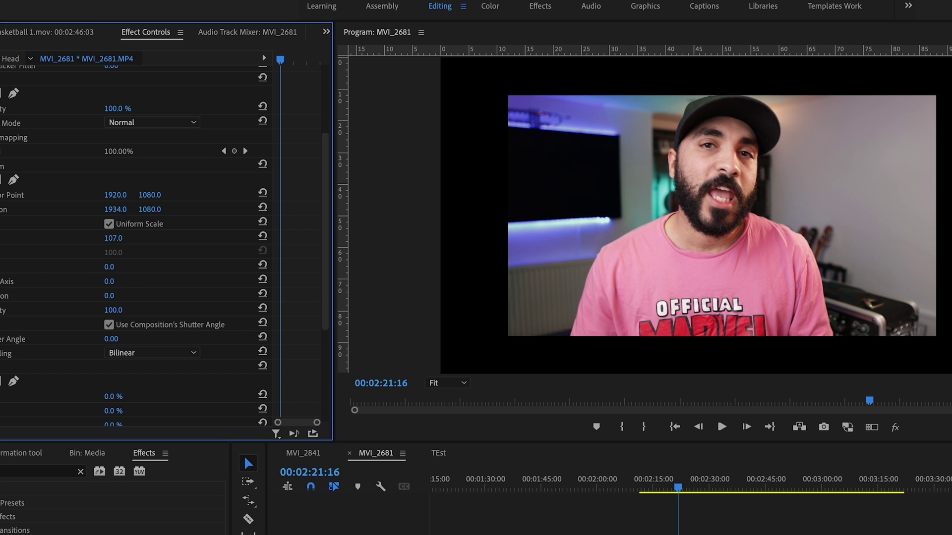
{"action": "left_click_drag", "start_coordinate": [116, 209], "coordinate": [130, 209]}
{"action": "left_click_drag", "start_coordinate": [113, 238], "coordinate": [112, 238]}
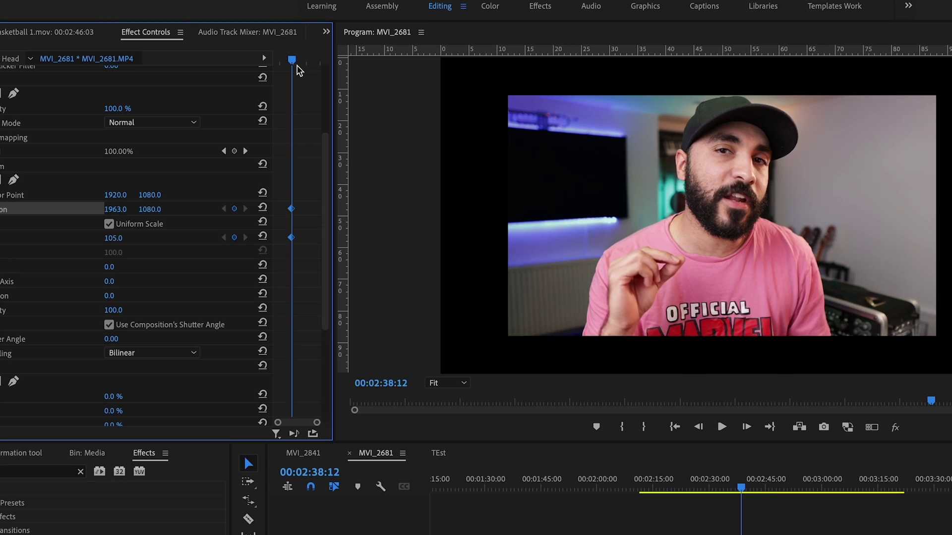
- Keyframe Transform's Scale at 127 at 00:02:53:17, and scrub back to 00:02:48:16 to preview the zoom inside the frame
{"action": "left_click_drag", "start_coordinate": [293, 60], "coordinate": [301, 60]}
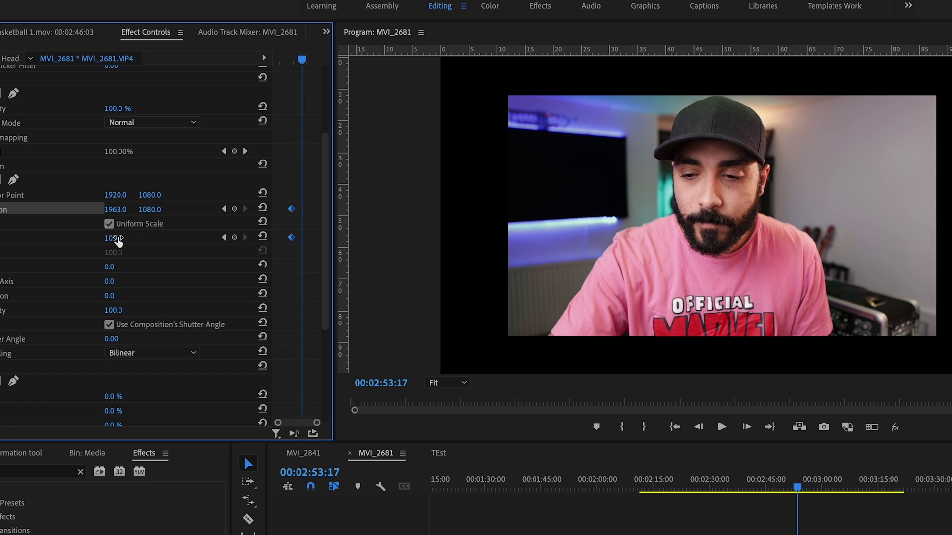
{"action": "left_click_drag", "start_coordinate": [118, 238], "coordinate": [128, 238]}
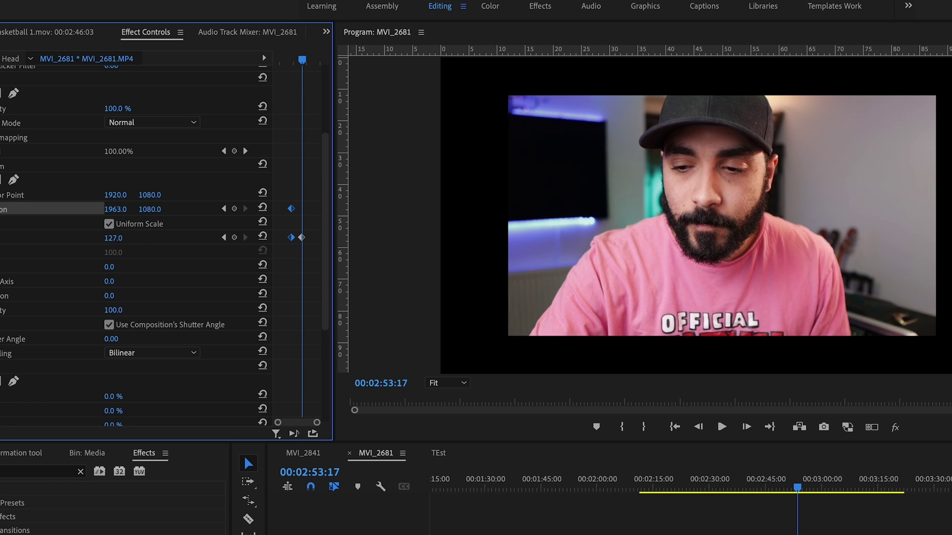
{"action": "mouse_move", "coordinate": [302, 61]}
{"action": "left_mouse_down"}
{"action": "mouse_move", "coordinate": [290, 63]}
{"action": "mouse_move", "coordinate": [300, 62]}
{"action": "left_mouse_up"}
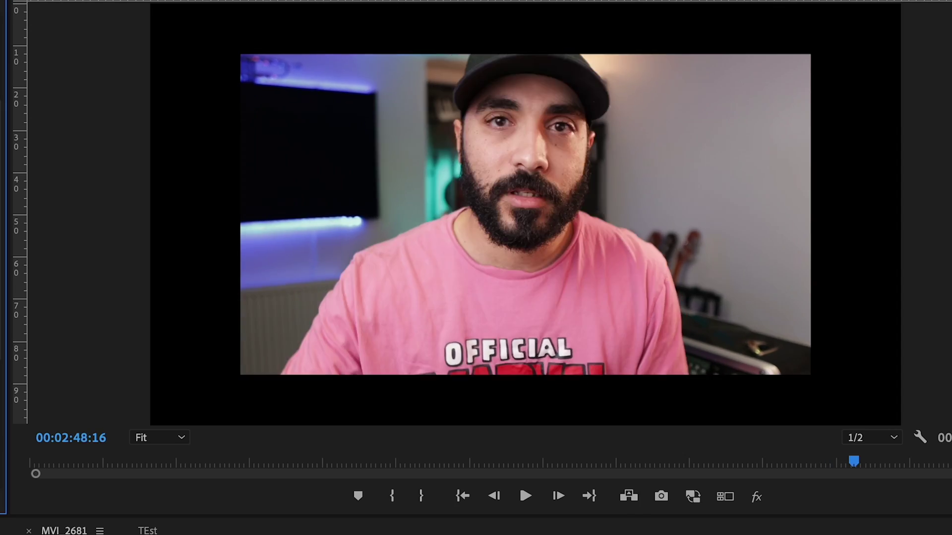